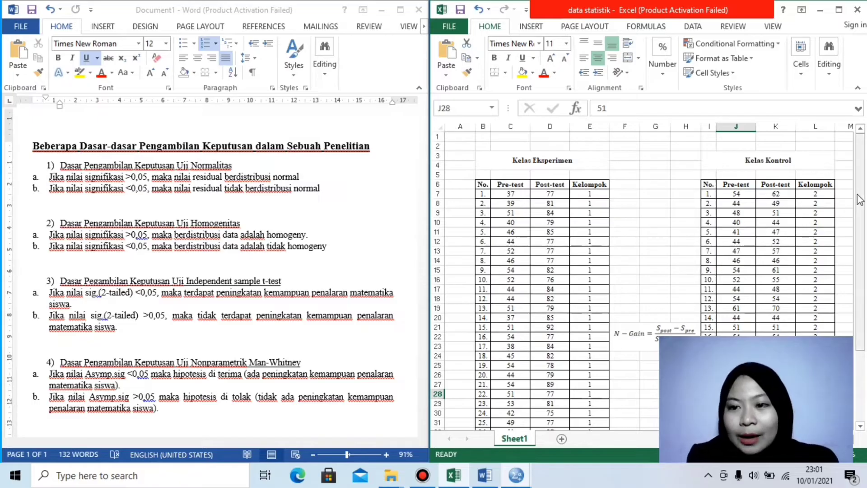
# - Review the experimental and control class scores, the N-Gain formula, and the decision rules for the statistical tests in the Word document
pyautogui.moveTo(860, 200); pyautogui.dragTo(860, 201)
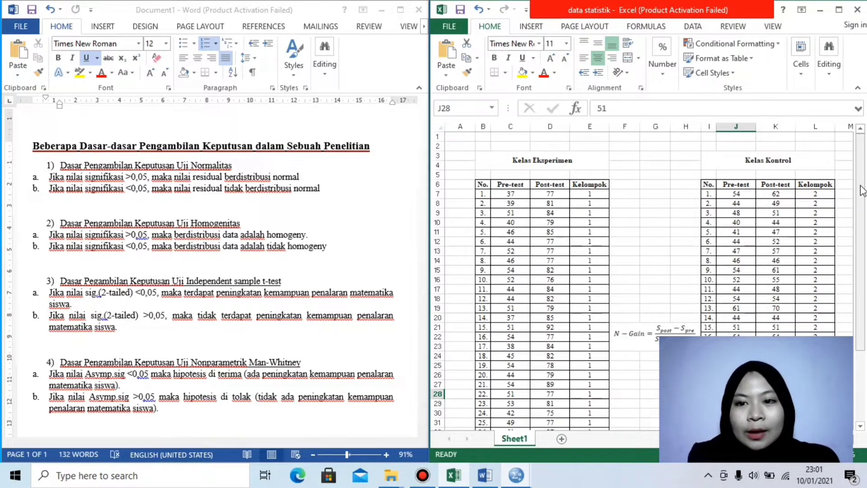
pyautogui.moveTo(862, 191); pyautogui.dragTo(862, 223)
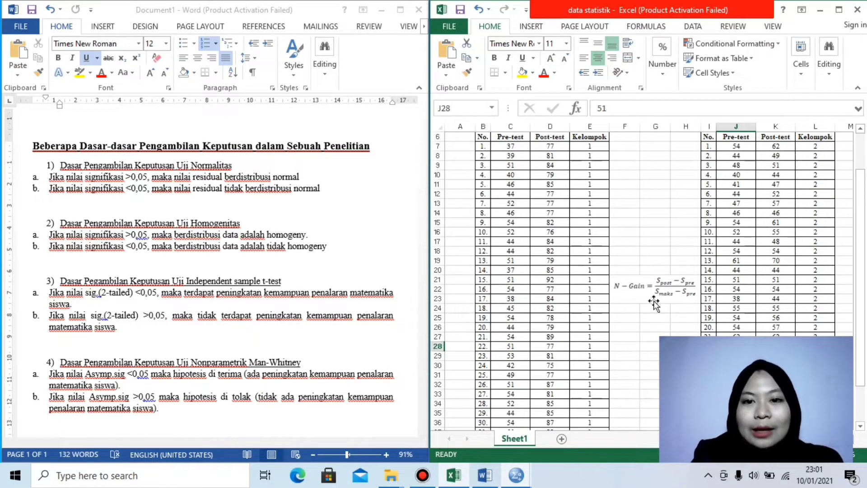
pyautogui.click(656, 240)
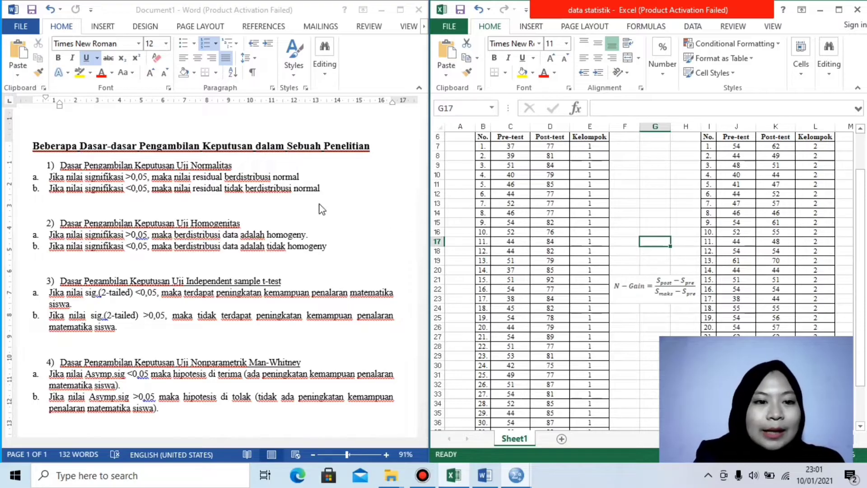
pyautogui.click(357, 206)
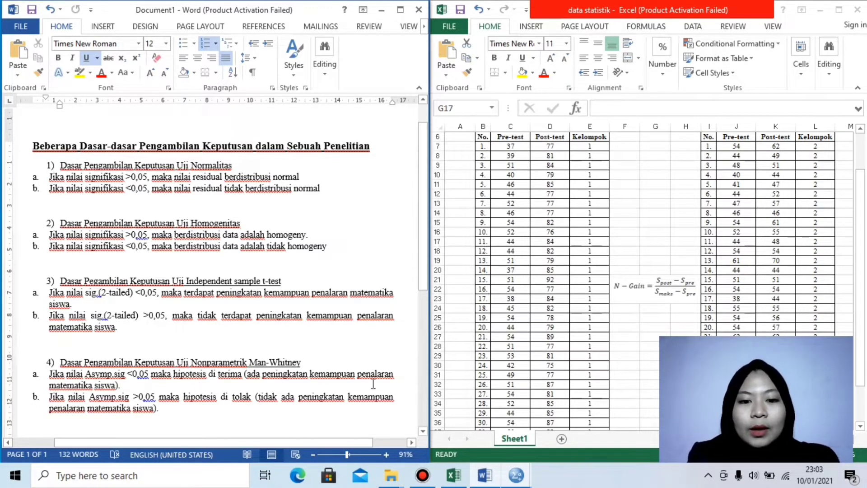
# - Switch to the SPSS Statistics Data Editor and show the variable definitions of the empty dataset
pyautogui.moveTo(508, 474)
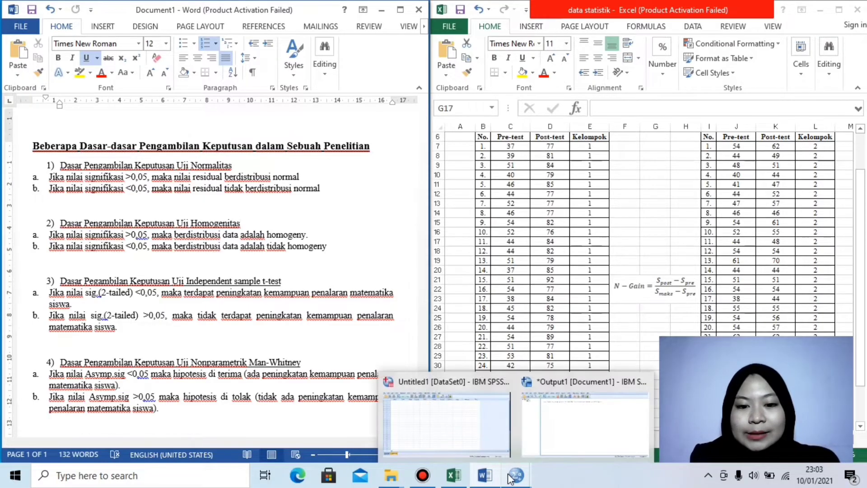
pyautogui.click(483, 441)
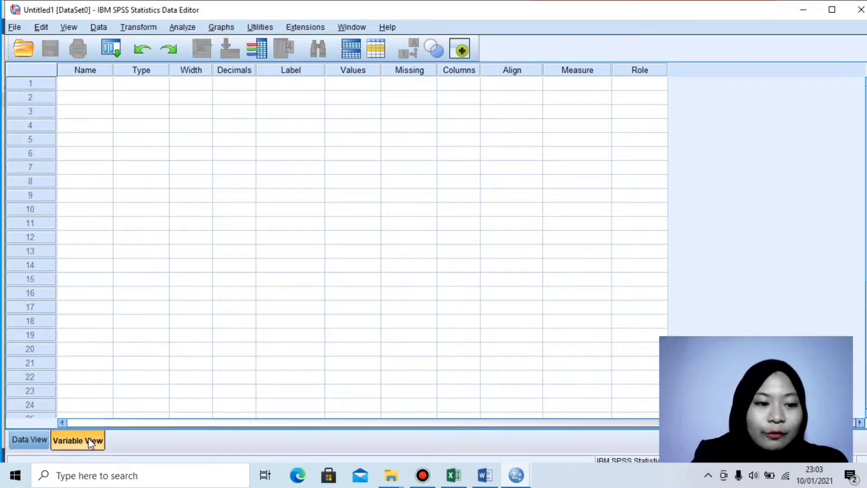
pyautogui.click(23, 437)
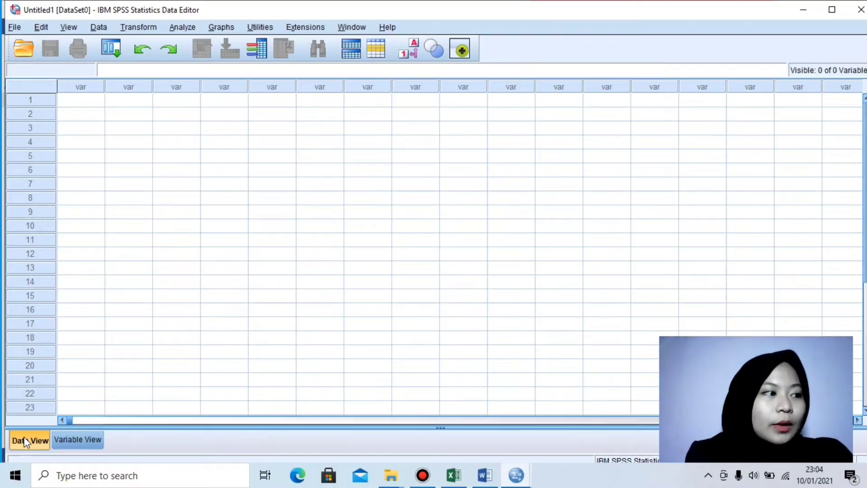
pyautogui.click(77, 440)
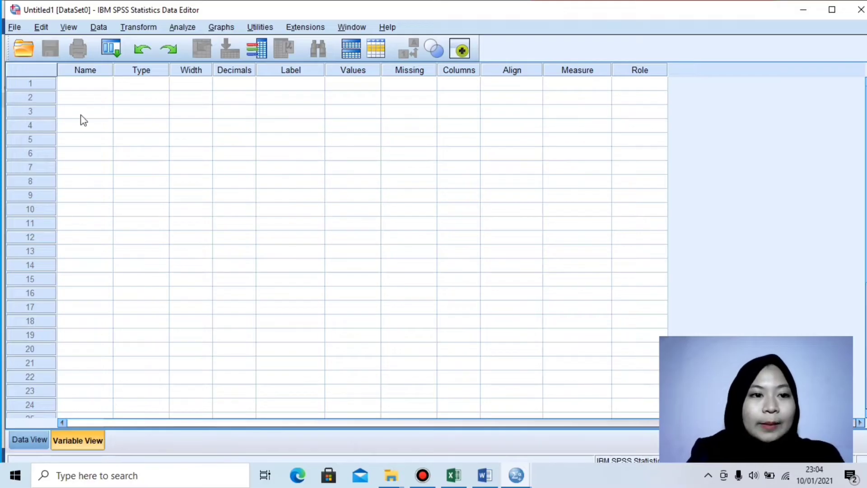
# - Define the first variable with the name Pretest_Eksperimen
pyautogui.click(87, 86)
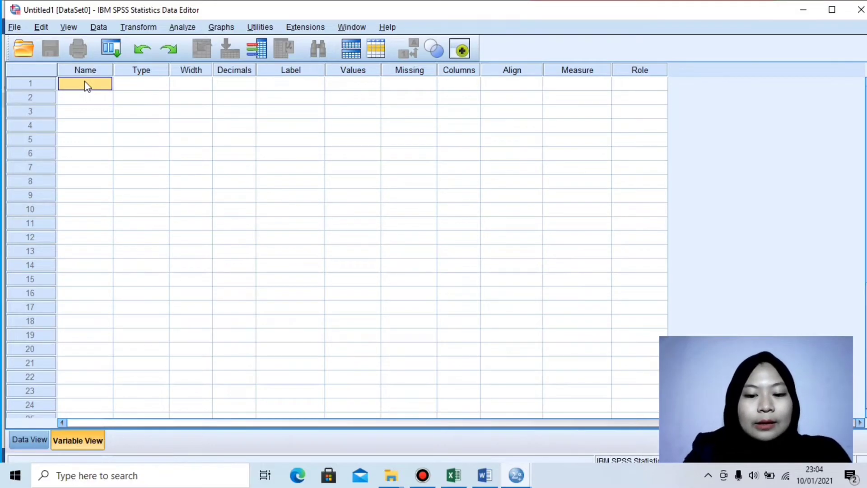
pyautogui.write('POS')
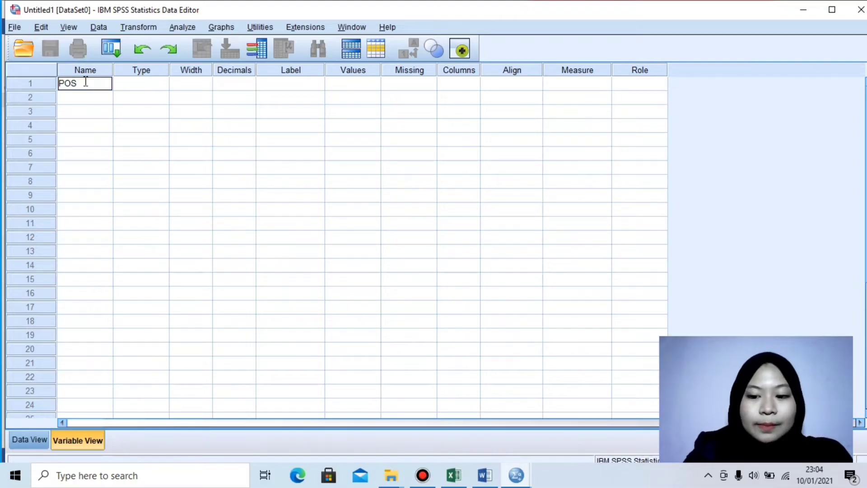
pyautogui.press('BackSpace')
pyautogui.press('BackSpace')
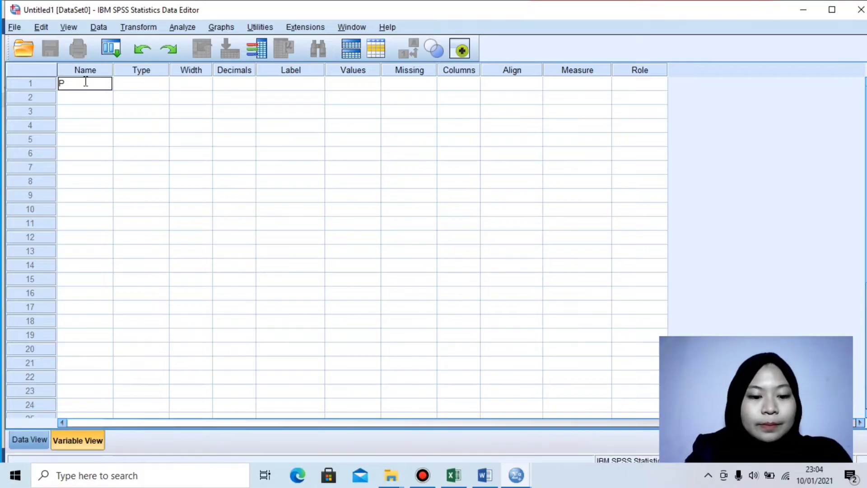
pyautogui.write('res')
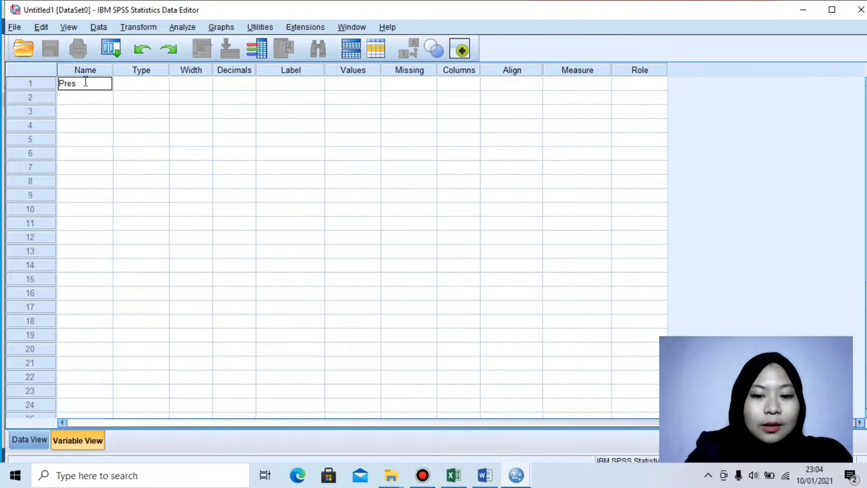
pyautogui.press('BackSpace')
pyautogui.write('test')
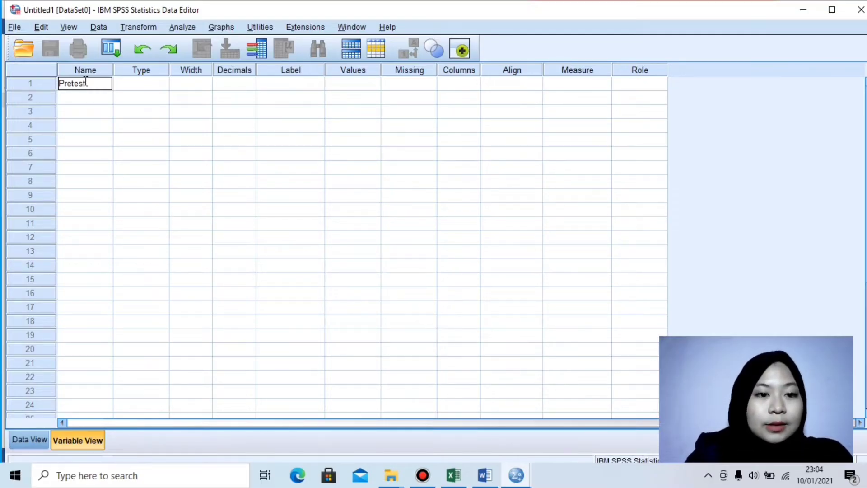
pyautogui.write('_K')
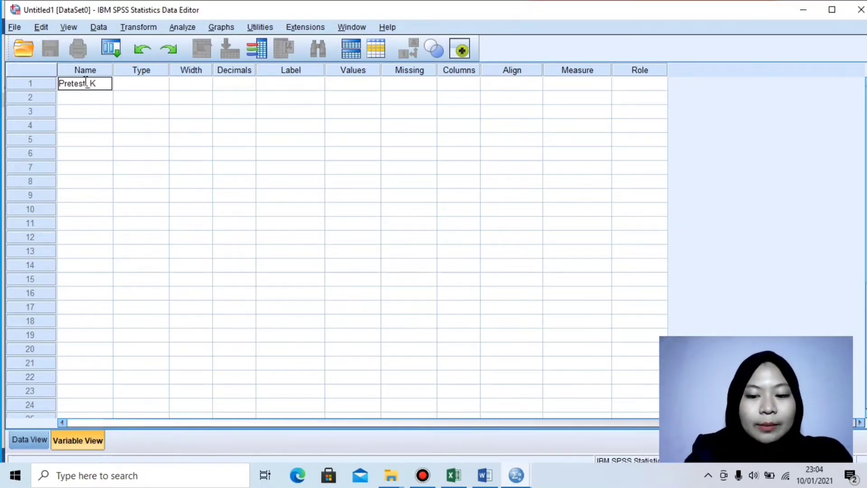
pyautogui.press('BackSpace')
pyautogui.write('Eksper')
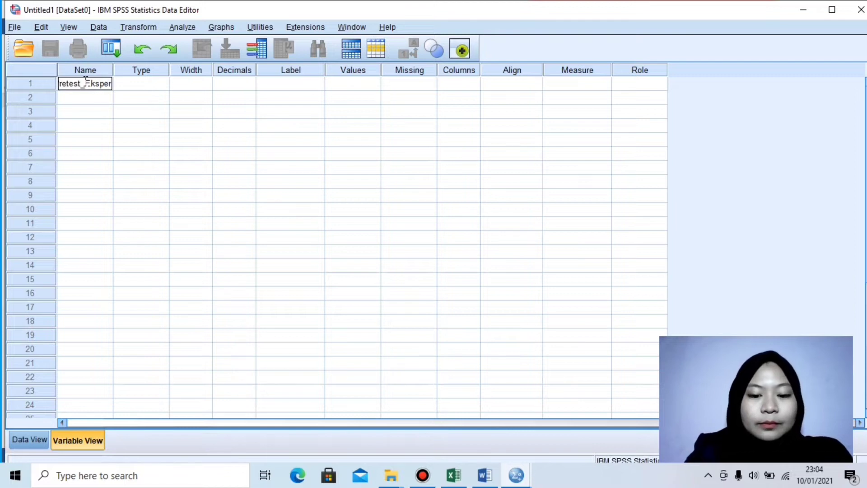
pyautogui.write('imen')
pyautogui.press('Return')
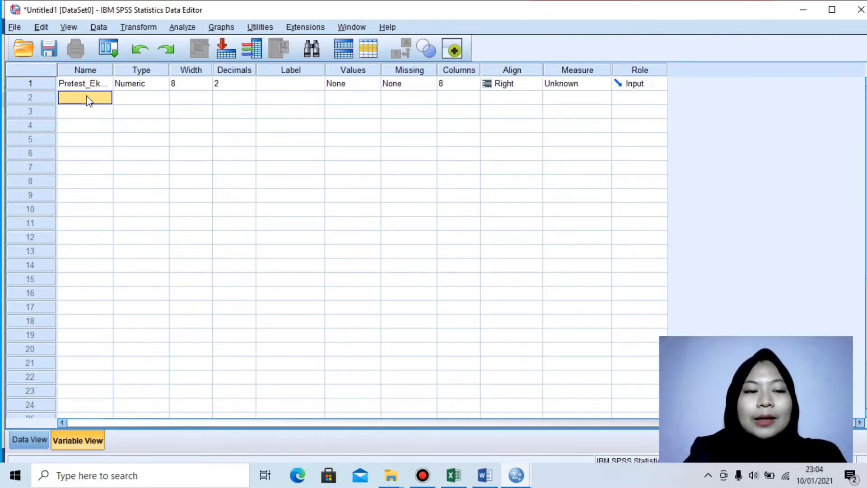
# - Add a second variable named Posttest_Eksperimen
pyautogui.write('Post')
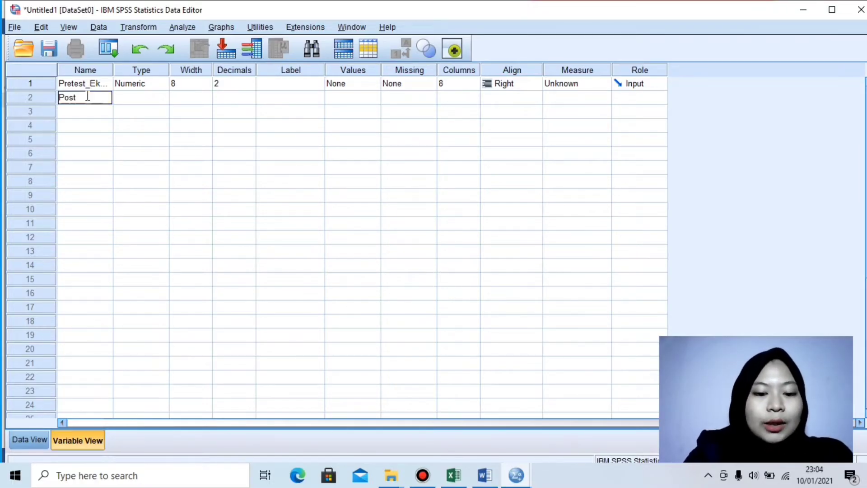
pyautogui.write('test_E')
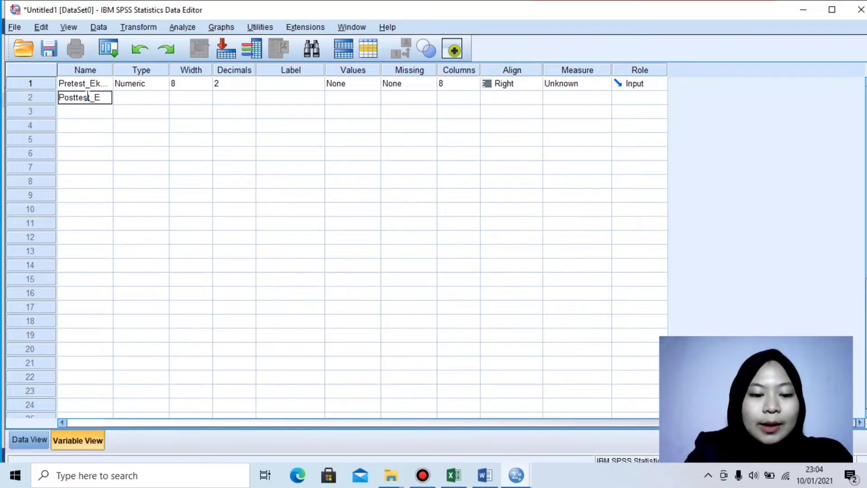
pyautogui.write('ksperimen')
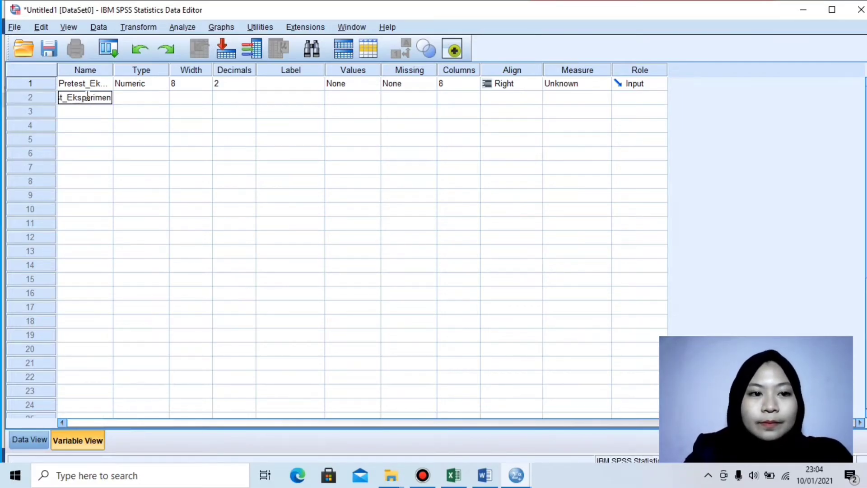
pyautogui.press('Return')
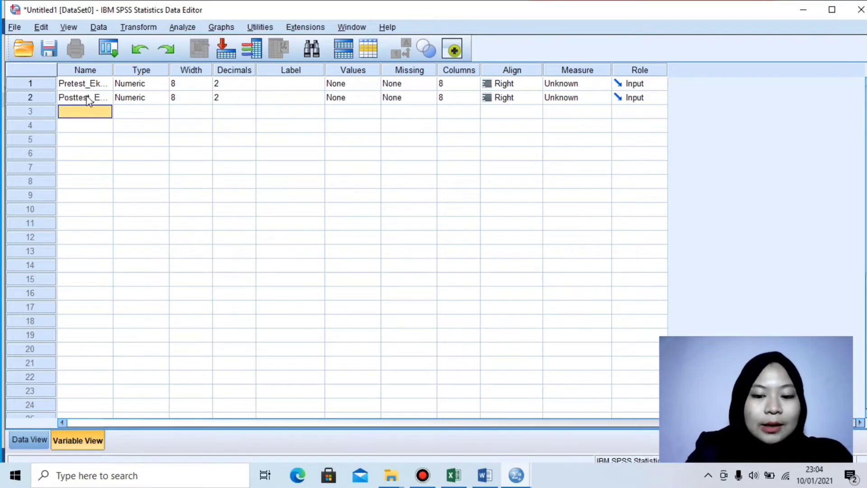
# - Add a third variable named Pretest_Kontrol for the control class
pyautogui.write('Pres')
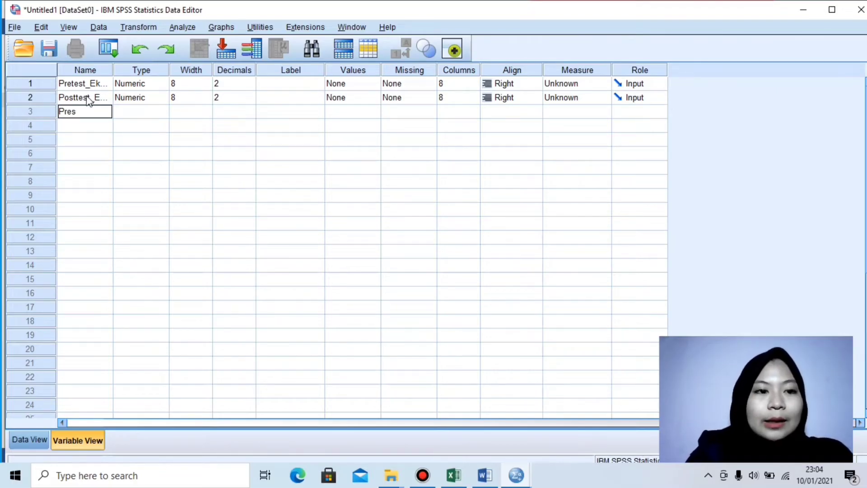
pyautogui.write('test')
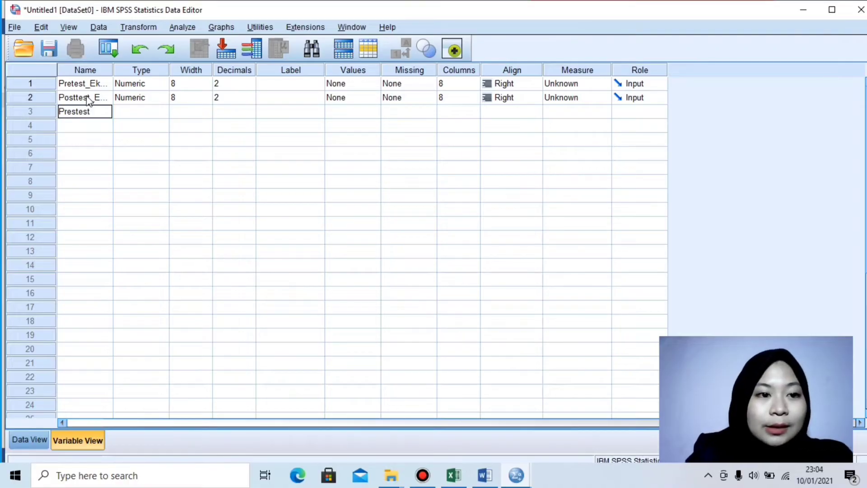
pyautogui.press('BackSpace')
pyautogui.press('BackSpace')
pyautogui.press('BackSpace')
pyautogui.press('BackSpace')
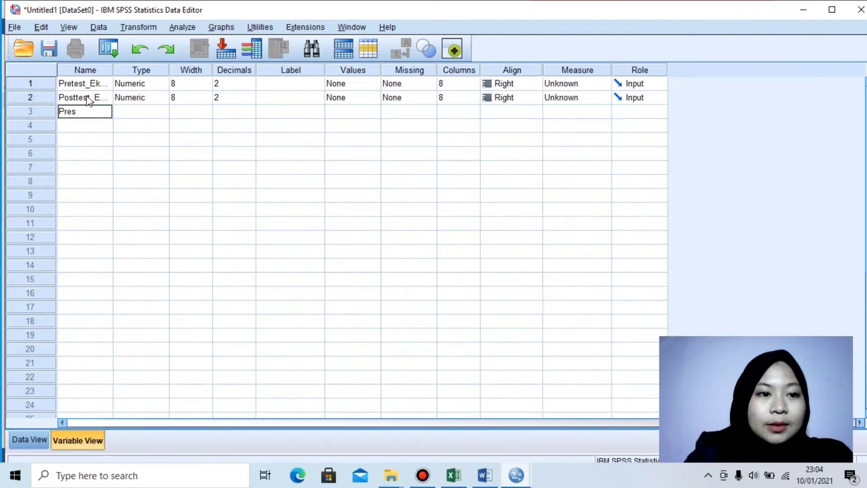
pyautogui.write('test_')
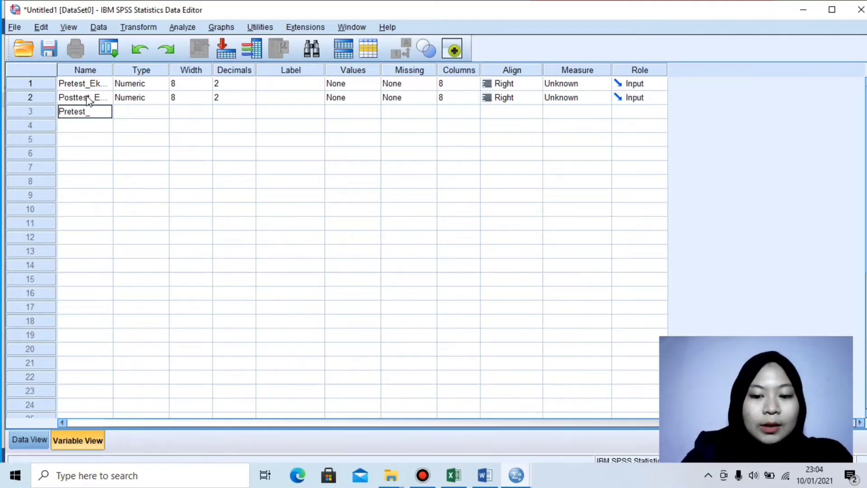
pyautogui.write('Kontrol')
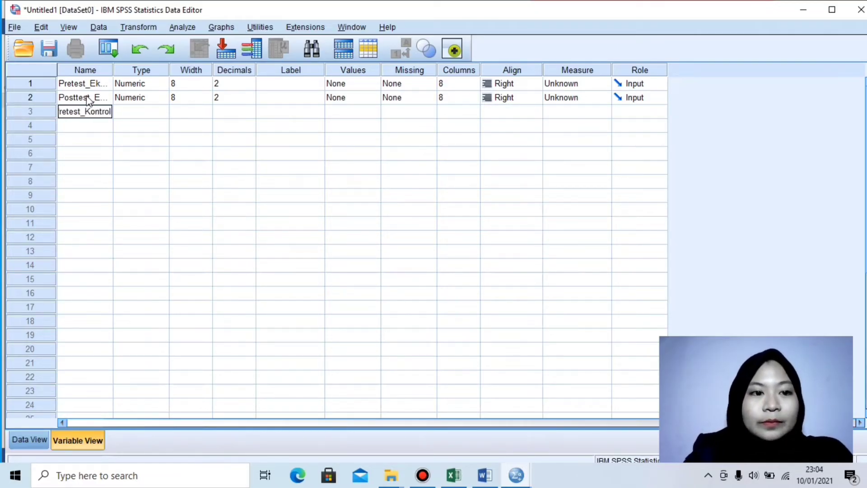
pyautogui.press('Return')
# - Add a fourth variable named Posttest_Kontrol
pyautogui.write('Posttest')
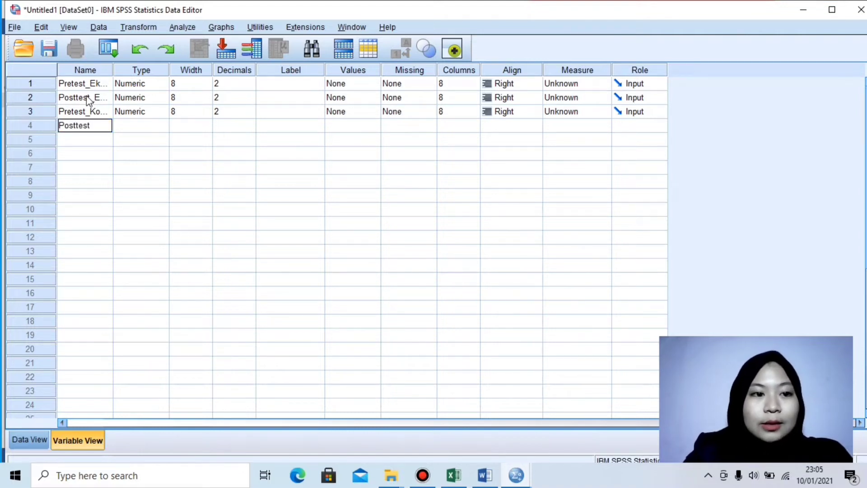
pyautogui.write('_Kontrol')
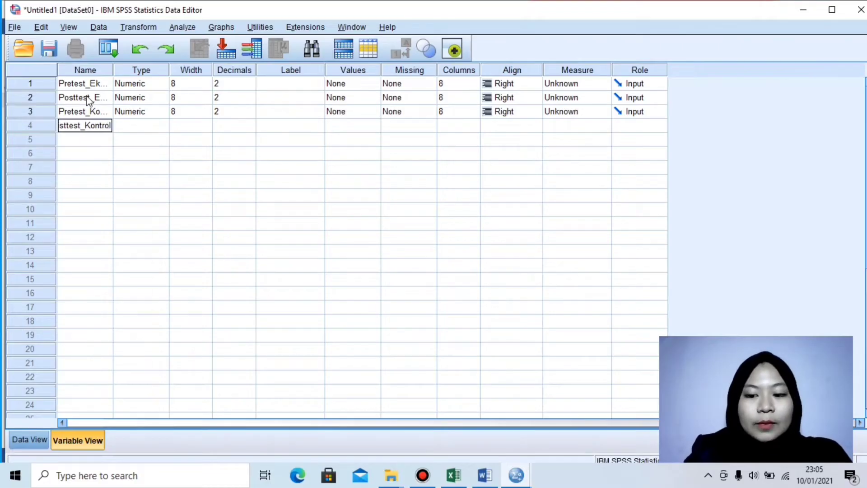
pyautogui.press('Return')
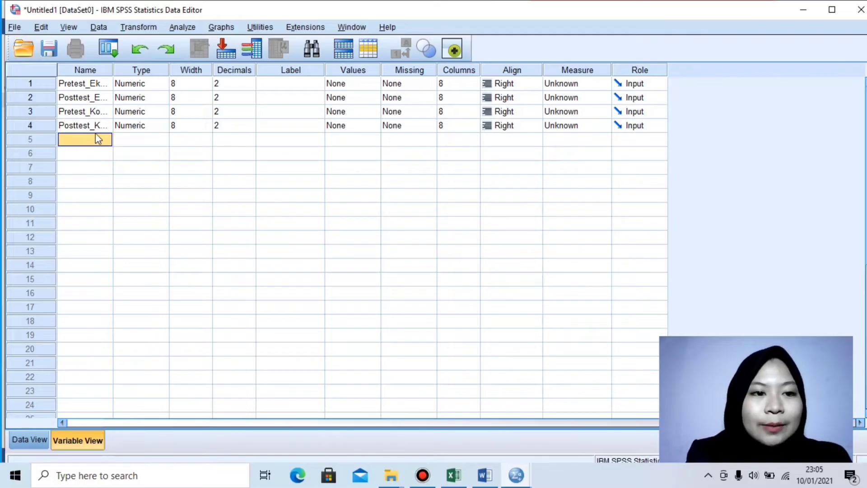
# - Skip row 5 and define a variable named Prestest in row 6
pyautogui.click(95, 155)
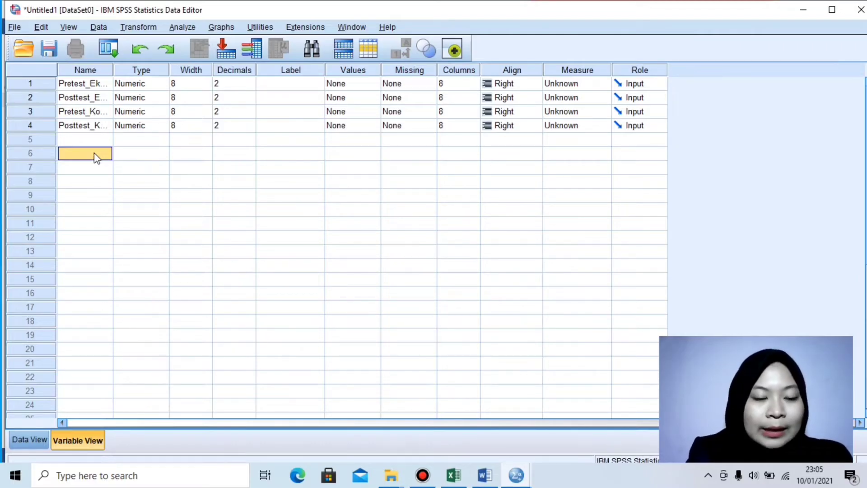
pyautogui.write('Preste')
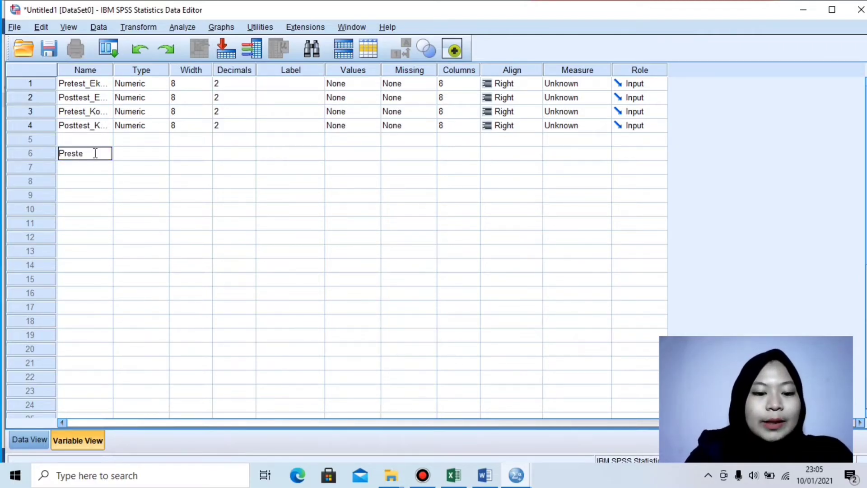
pyautogui.write('st')
pyautogui.press('Return')
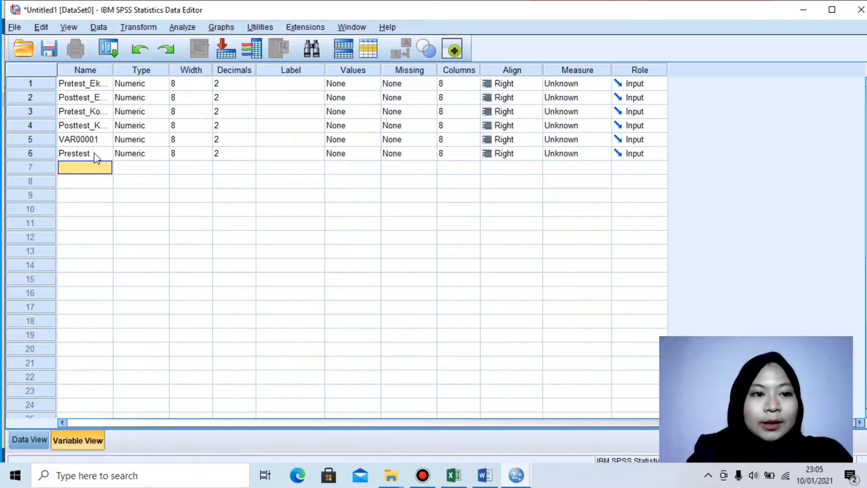
# - Add two more variables named Posttest and Kelompok in rows 7 and 8
pyautogui.write('Postt')
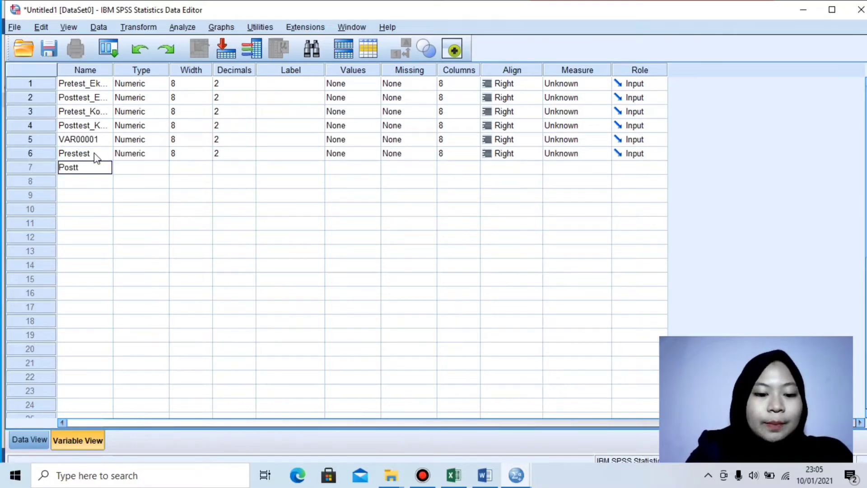
pyautogui.write('est')
pyautogui.press('Return')
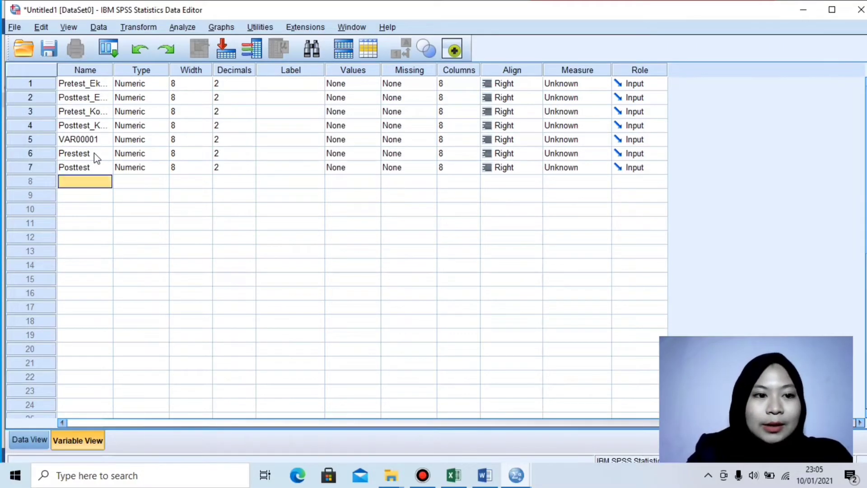
pyautogui.write('Kelompok')
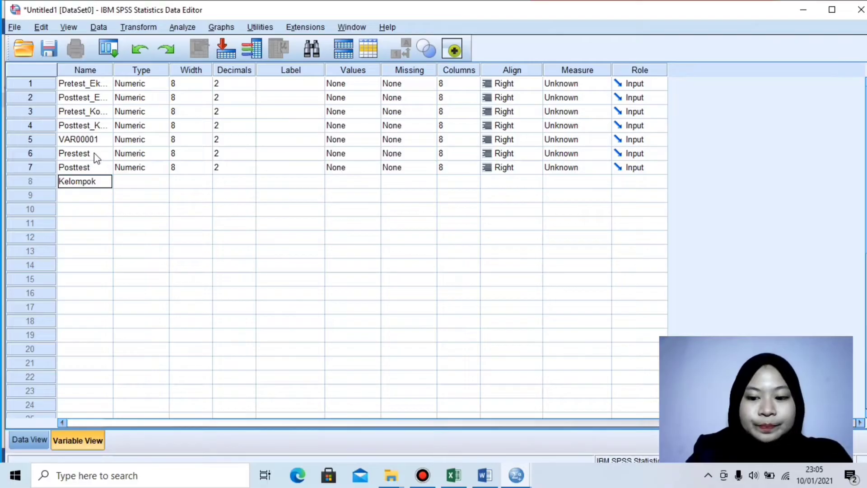
pyautogui.press('Return')
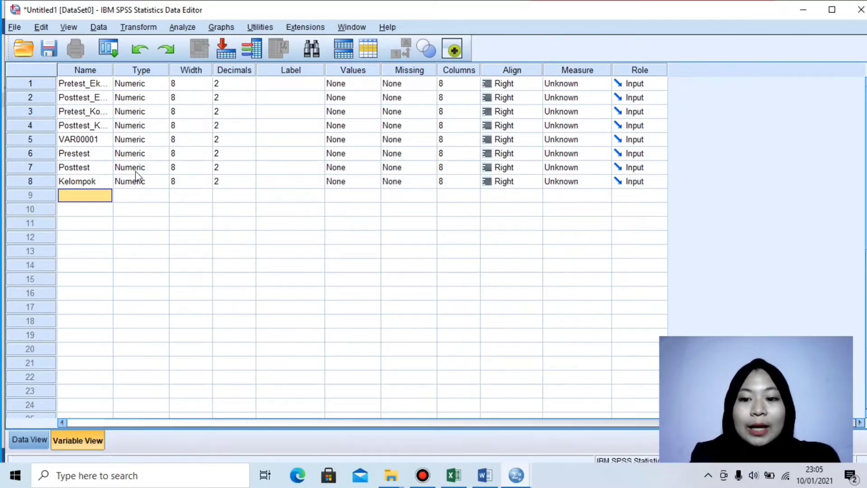
# - Set the decimals to 0 for the first four variables, covering both classes' pre-test and post-test scores
pyautogui.click(235, 83)
pyautogui.click(250, 86)
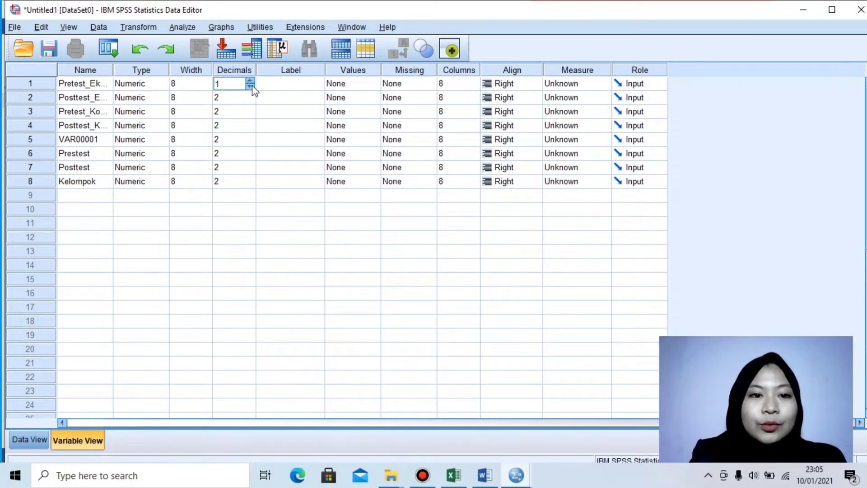
pyautogui.click(251, 86)
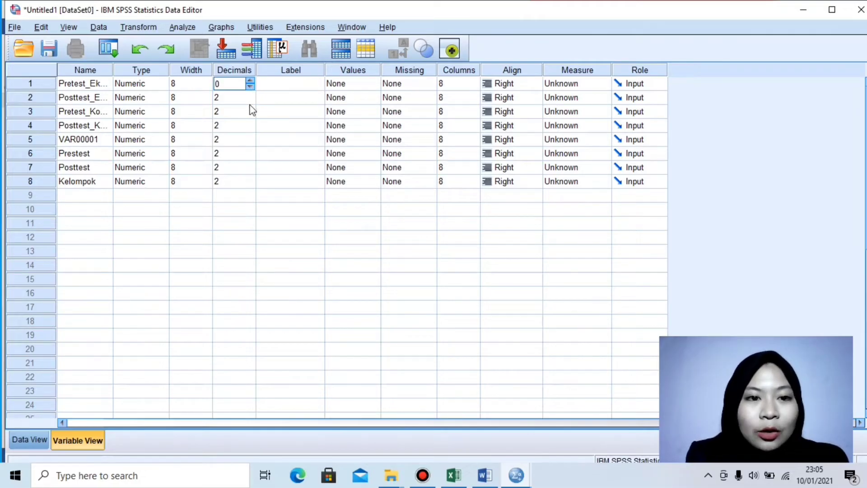
pyautogui.click(251, 104)
pyautogui.click(250, 101)
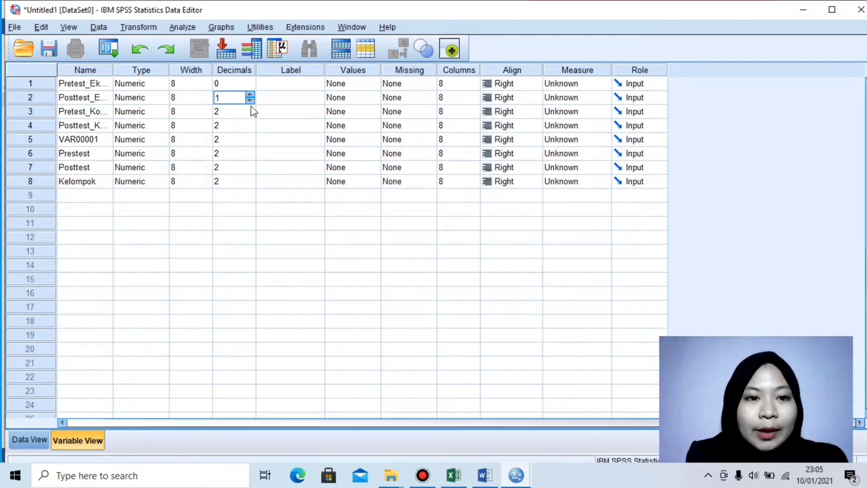
pyautogui.click(250, 101)
pyautogui.click(250, 116)
pyautogui.click(251, 116)
pyautogui.click(250, 115)
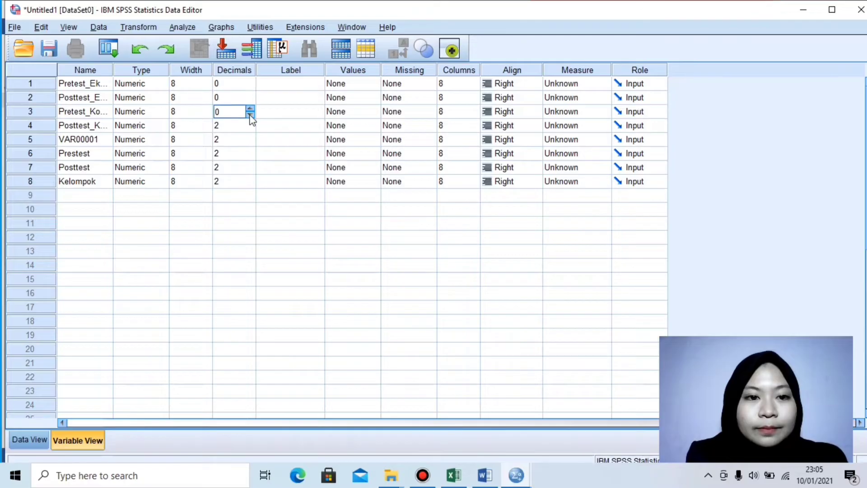
pyautogui.click(250, 129)
pyautogui.click(250, 129)
pyautogui.click(250, 129)
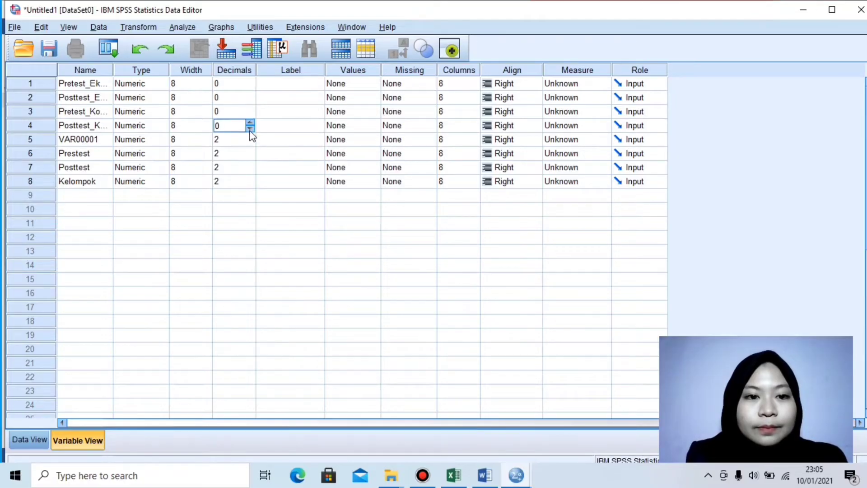
# - Set the decimals to 0 for VAR00001, Prestest, Posttest and Kelompok in rows 5 to 8
pyautogui.click(249, 144)
pyautogui.click(250, 144)
pyautogui.click(249, 145)
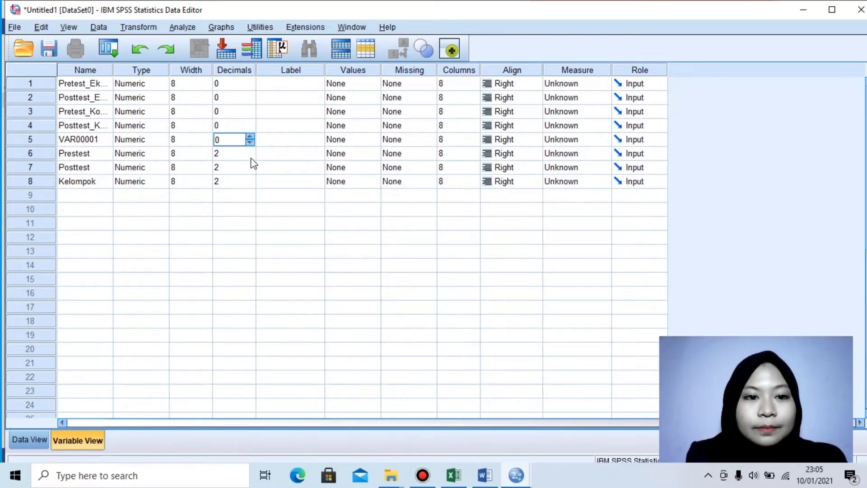
pyautogui.click(250, 157)
pyautogui.click(250, 158)
pyautogui.click(250, 157)
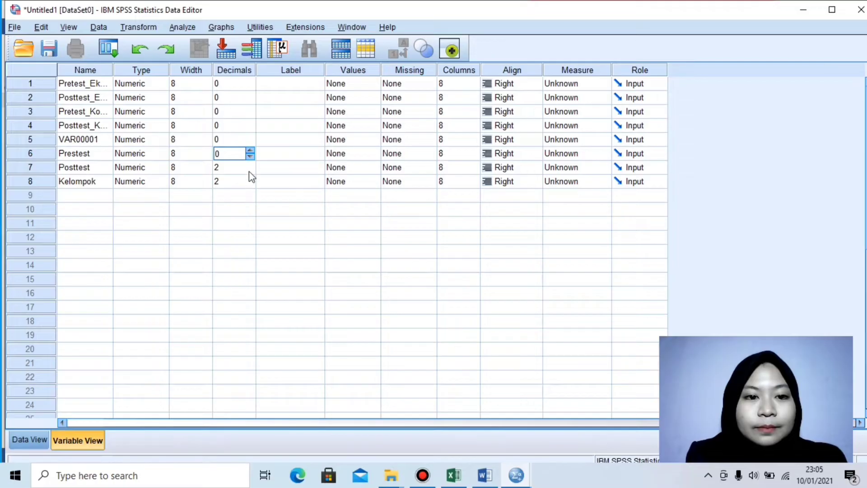
pyautogui.click(249, 172)
pyautogui.click(250, 172)
pyautogui.click(250, 172)
pyautogui.click(250, 185)
pyautogui.click(250, 185)
pyautogui.click(250, 185)
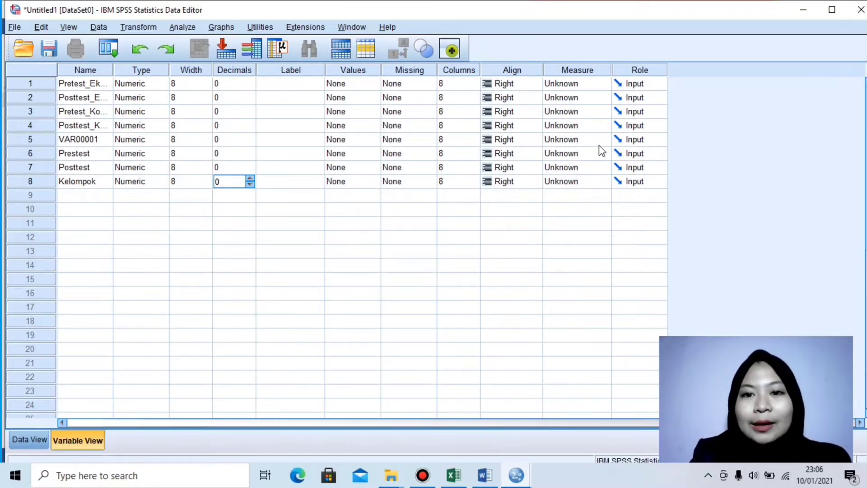
# - Set the measurement level to Nominal for the four experimental and control class score variables in rows 1 to 4
pyautogui.click(604, 83)
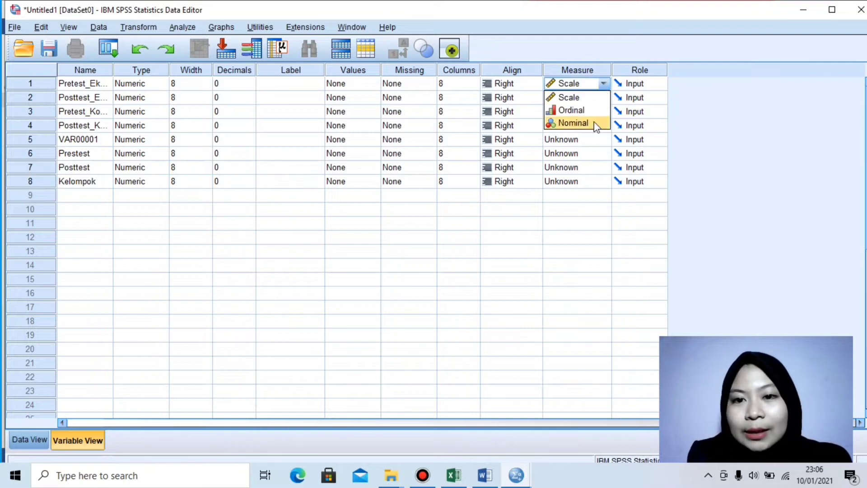
pyautogui.click(595, 124)
pyautogui.click(601, 98)
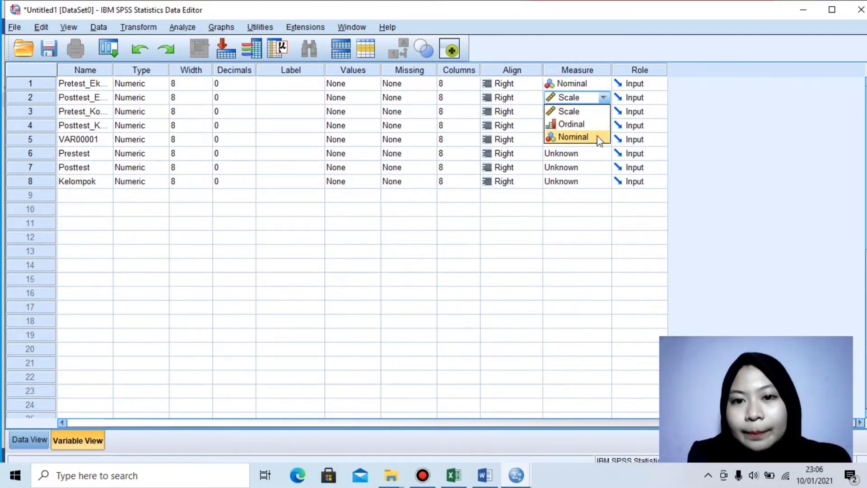
pyautogui.click(600, 137)
pyautogui.click(603, 112)
pyautogui.click(603, 148)
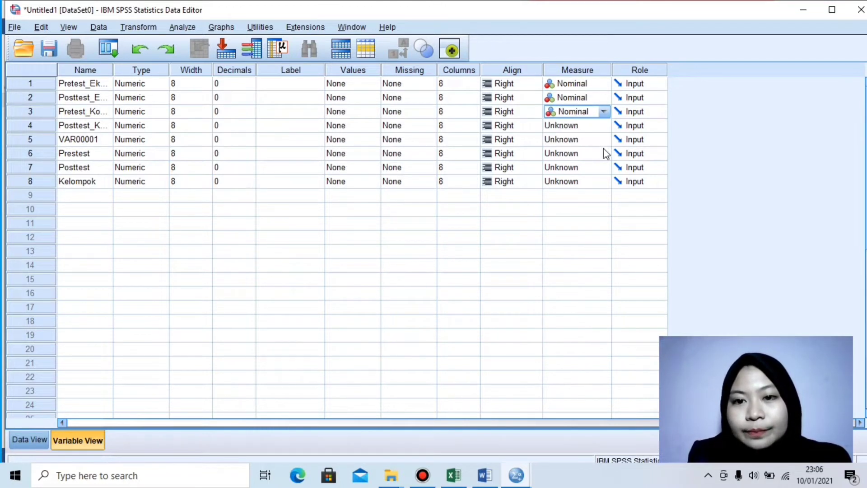
pyautogui.click(603, 129)
pyautogui.click(604, 165)
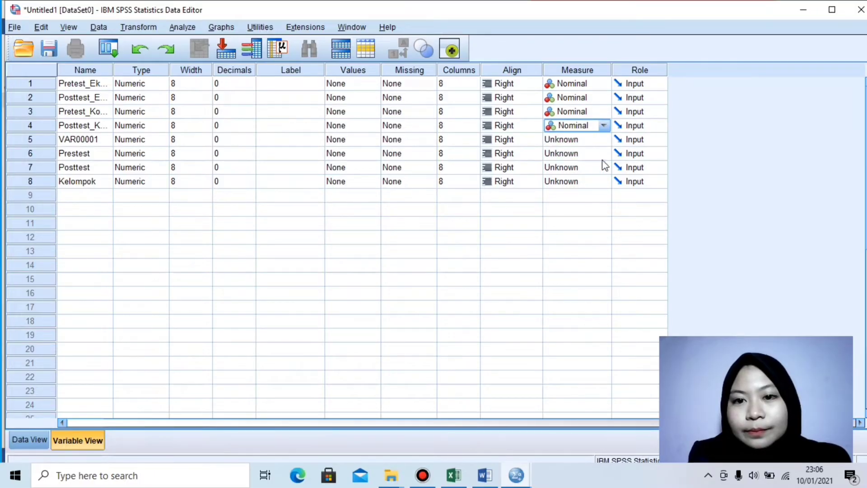
# - Set the measurement level to Nominal for VAR00001, Prestest, Posttest and Kelompok
pyautogui.click(602, 142)
pyautogui.click(602, 179)
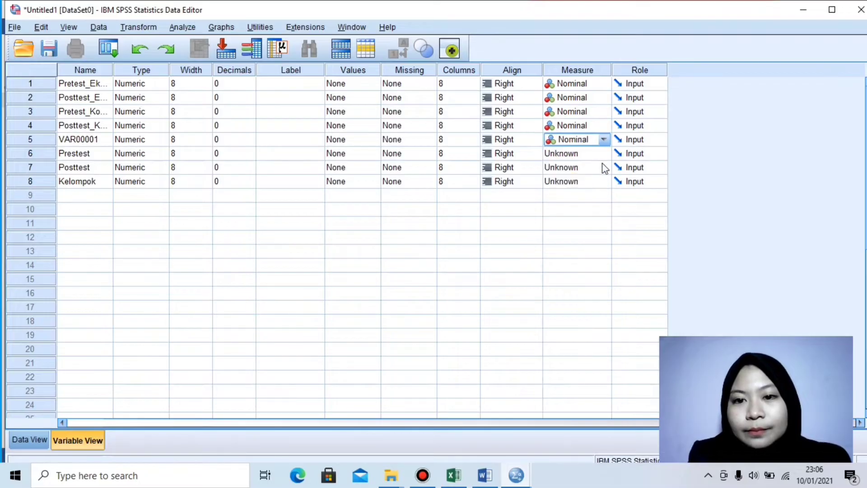
pyautogui.click(604, 154)
pyautogui.click(601, 192)
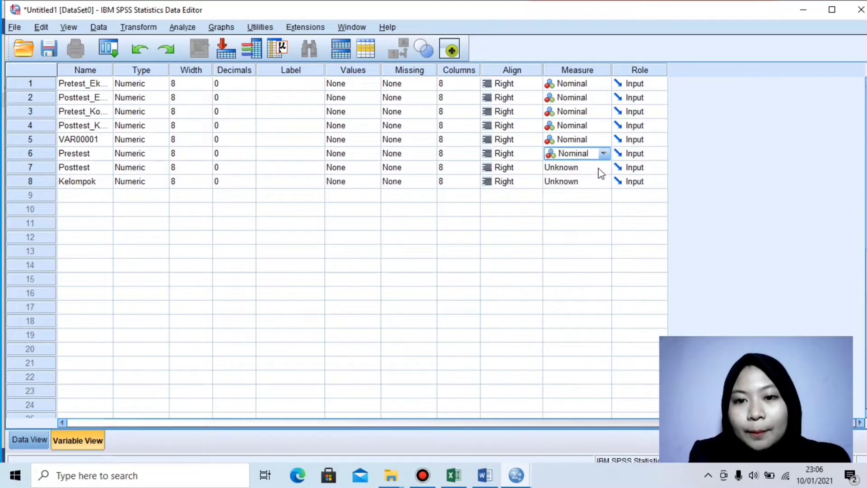
pyautogui.click(601, 170)
pyautogui.click(601, 206)
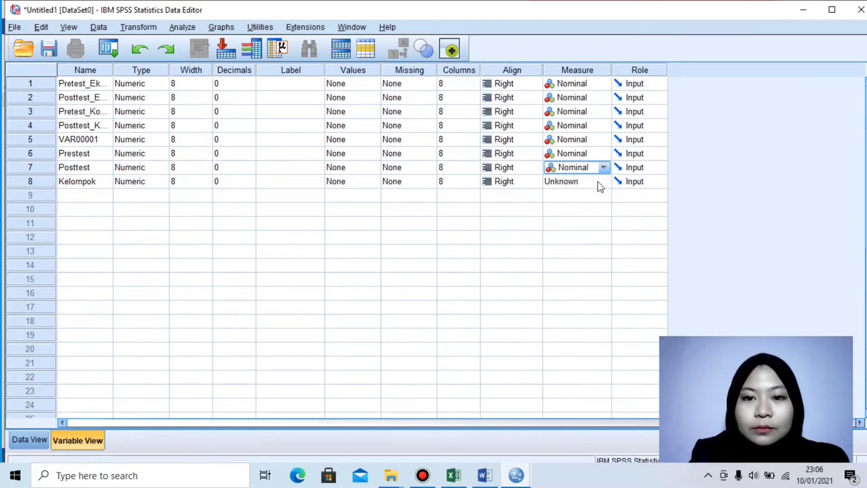
pyautogui.click(601, 183)
pyautogui.click(599, 222)
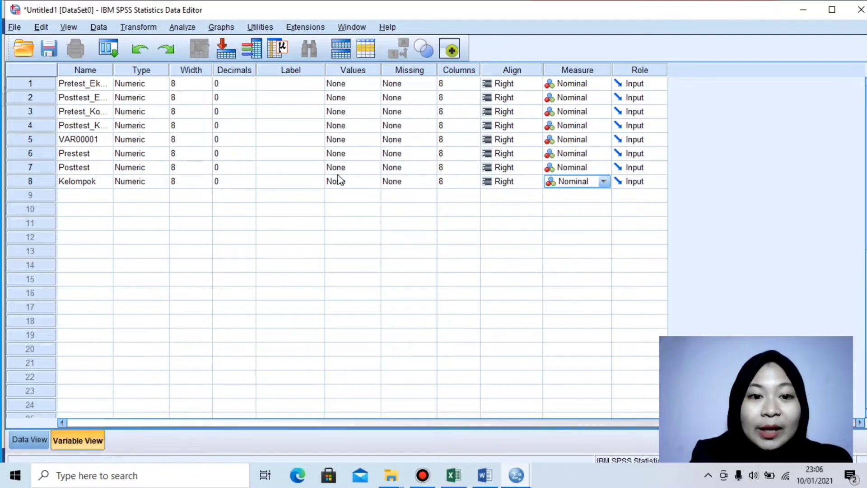
# - Add a value label to the Kelompok variable that assigns 1 to Kelas Eksperimen
pyautogui.click(348, 183)
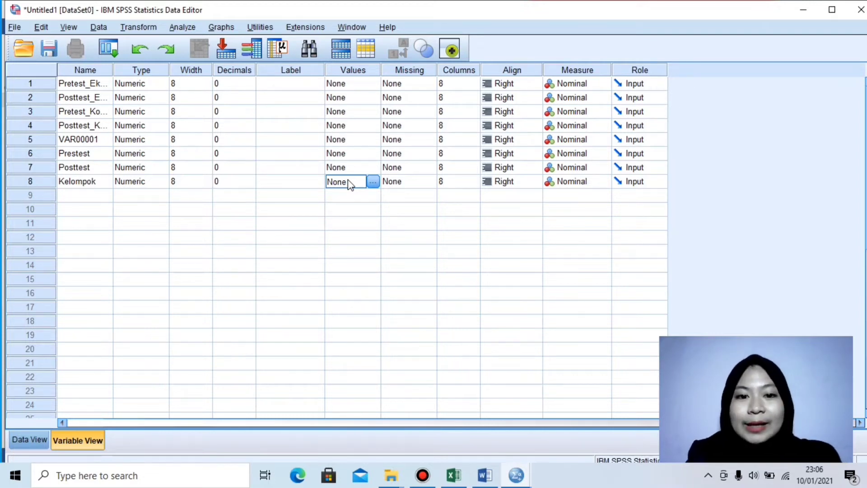
pyautogui.click(373, 182)
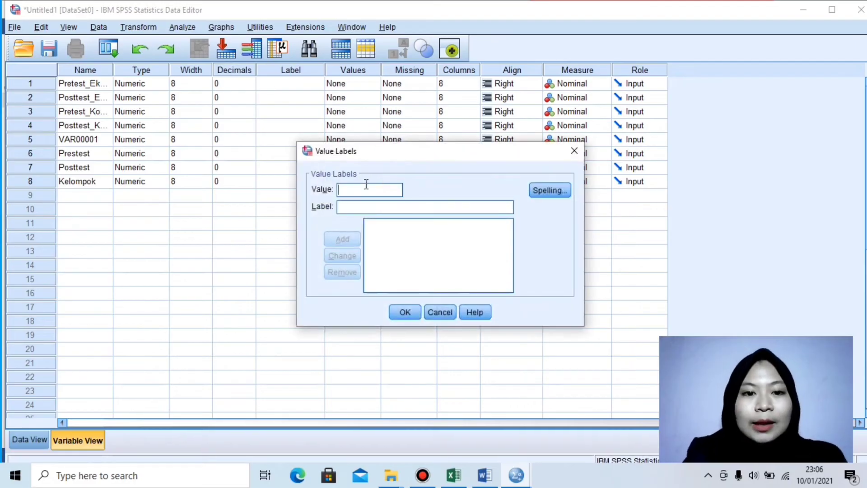
pyautogui.write('1')
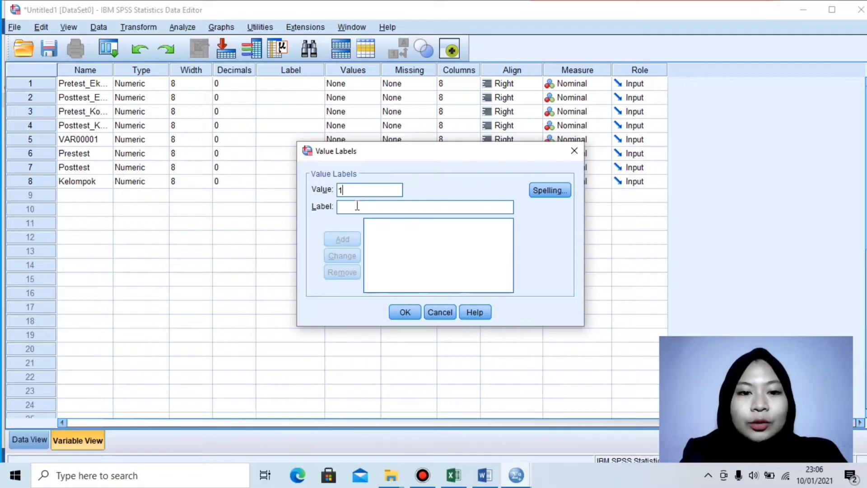
pyautogui.click(356, 206)
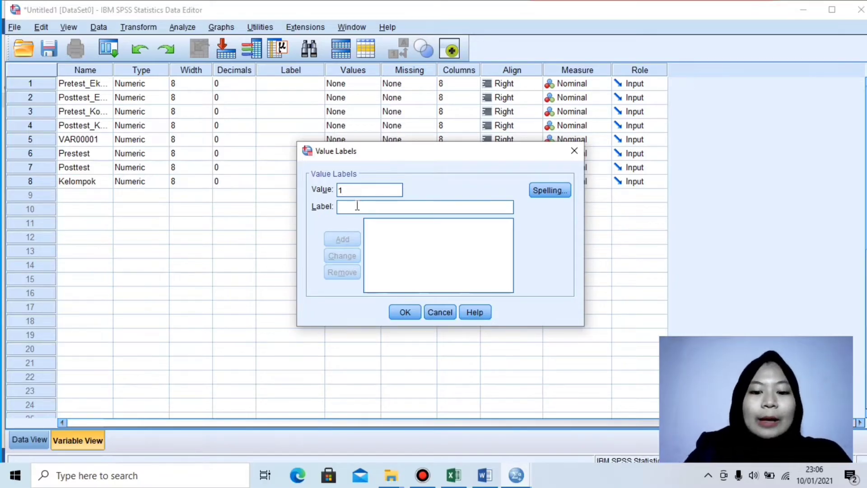
pyautogui.write('Kelas')
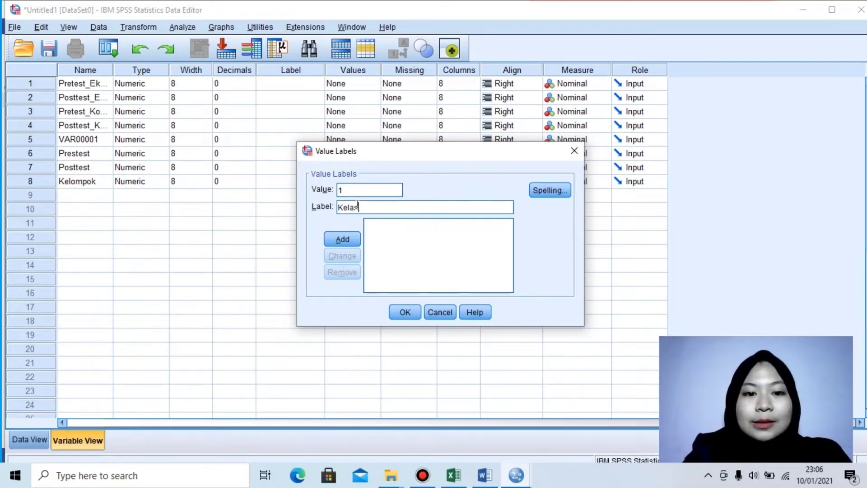
pyautogui.write(' Eks')
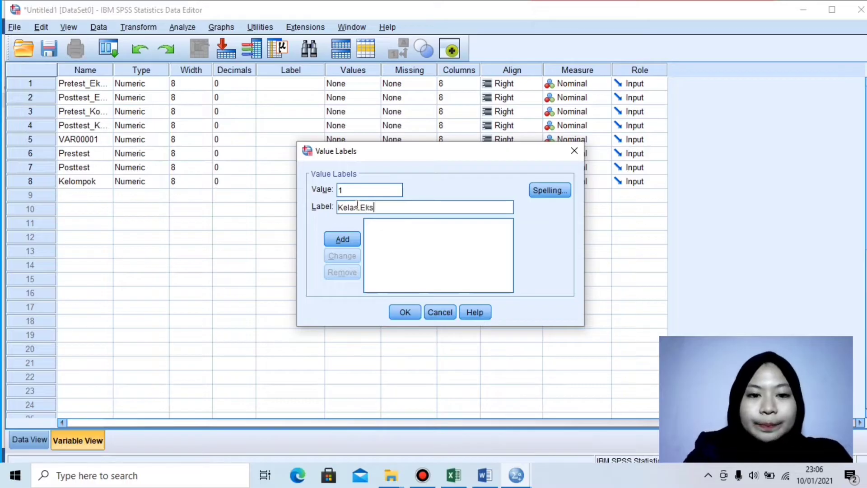
pyautogui.write('perimen')
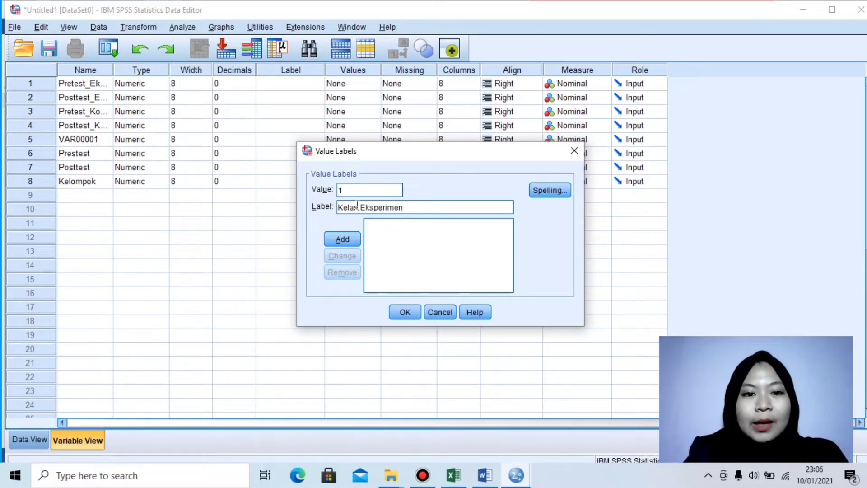
pyautogui.click(340, 239)
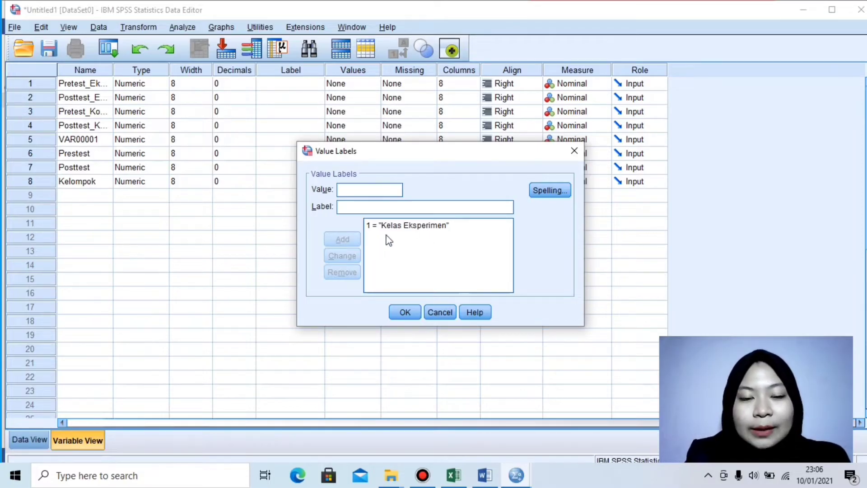
# - Add a second Kelompok value label assigning 2 to Kelas Kontrol and apply the value labels
pyautogui.click(388, 190)
pyautogui.write('2')
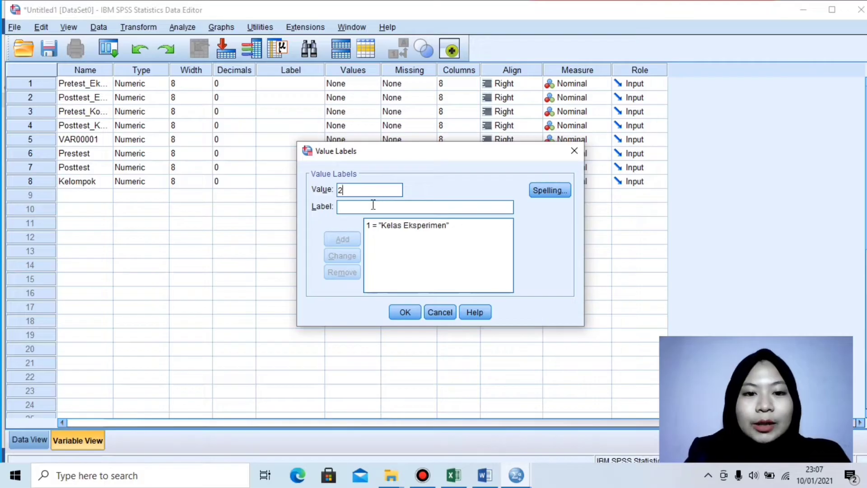
pyautogui.click(371, 207)
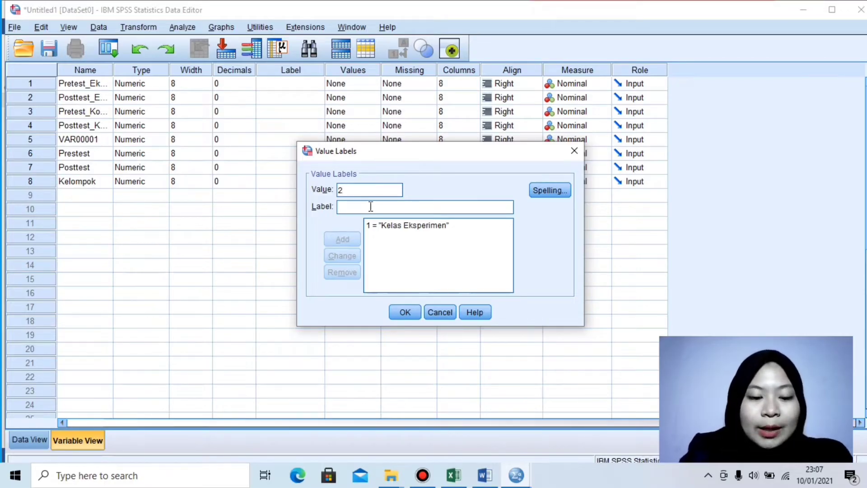
pyautogui.write('Kelas K')
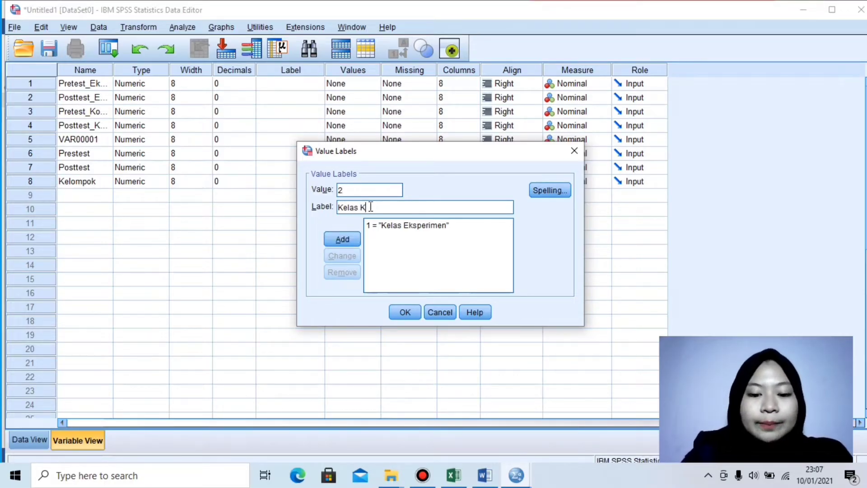
pyautogui.write('ontrol')
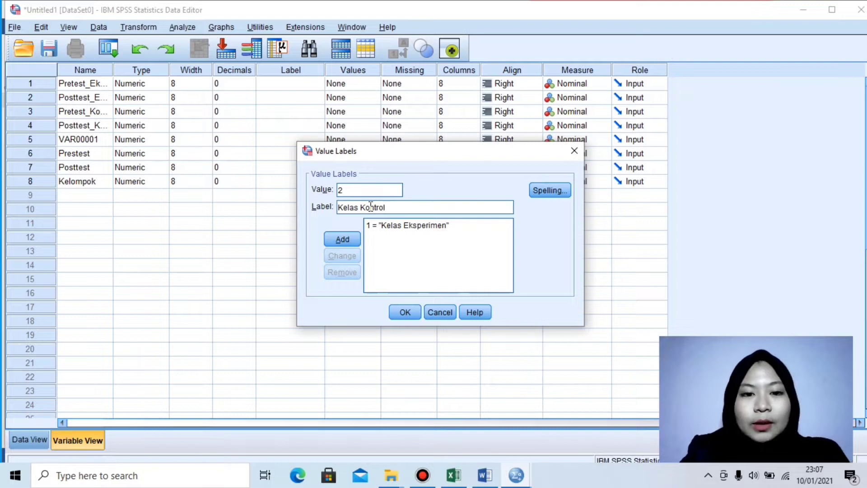
pyautogui.click(357, 236)
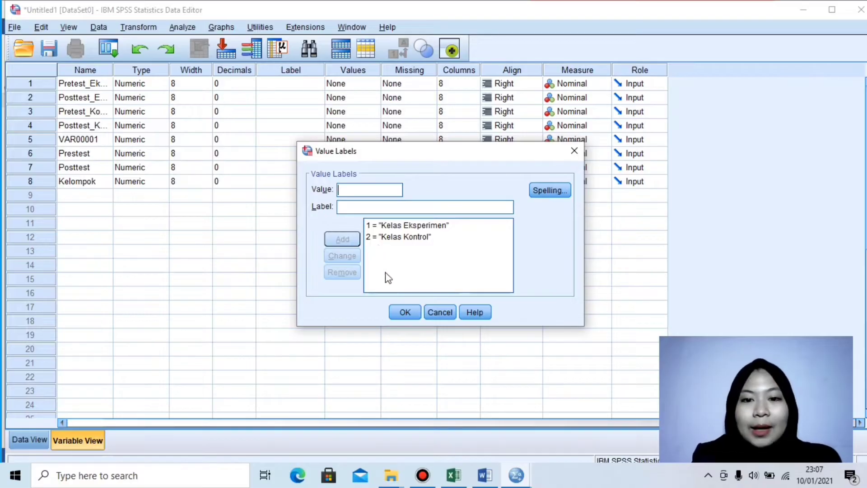
pyautogui.click(403, 317)
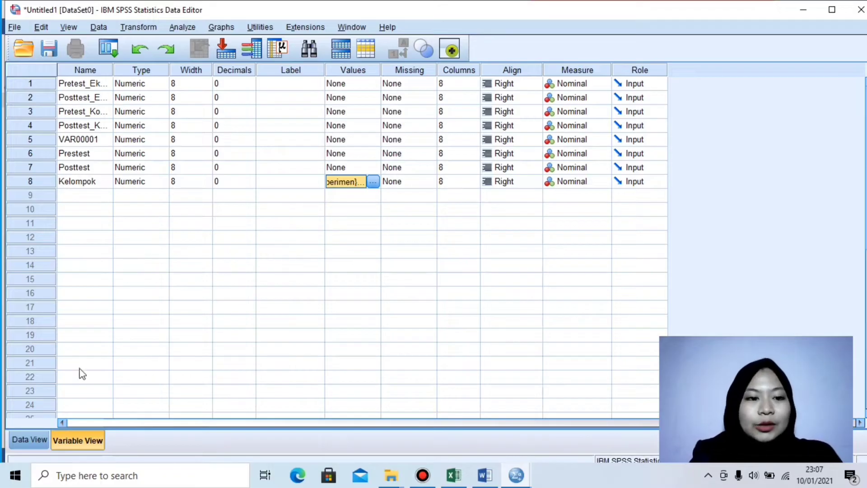
# - Show the data grid with the first Pretest_Eksperimen cell selected, and bring up the data statistik workbook in Excel alongside it
pyautogui.click(38, 441)
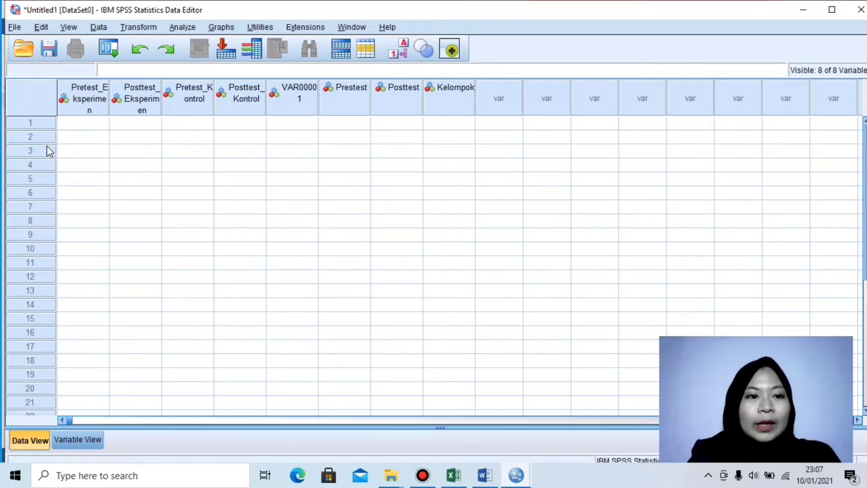
pyautogui.click(93, 124)
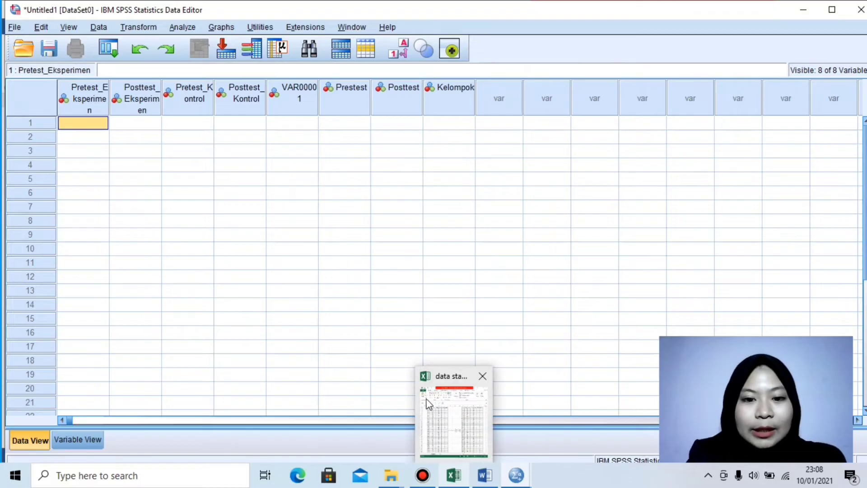
pyautogui.click(426, 401)
pyautogui.click(342, 351)
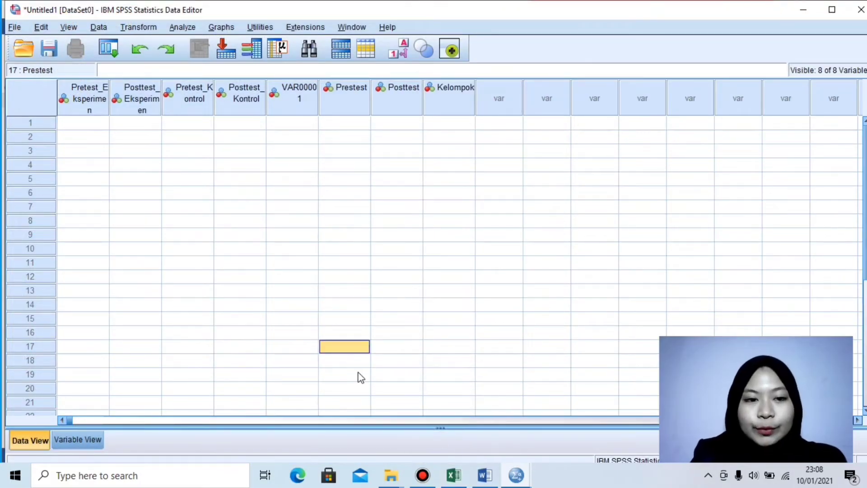
pyautogui.click(86, 123)
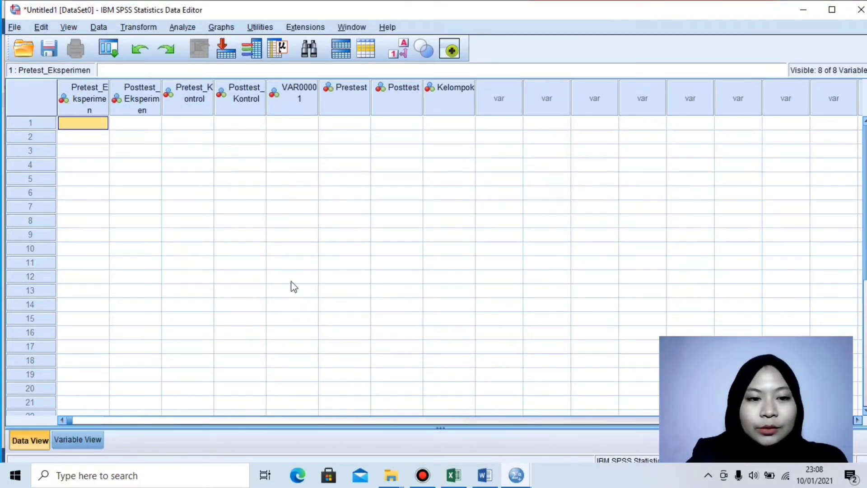
pyautogui.click(457, 475)
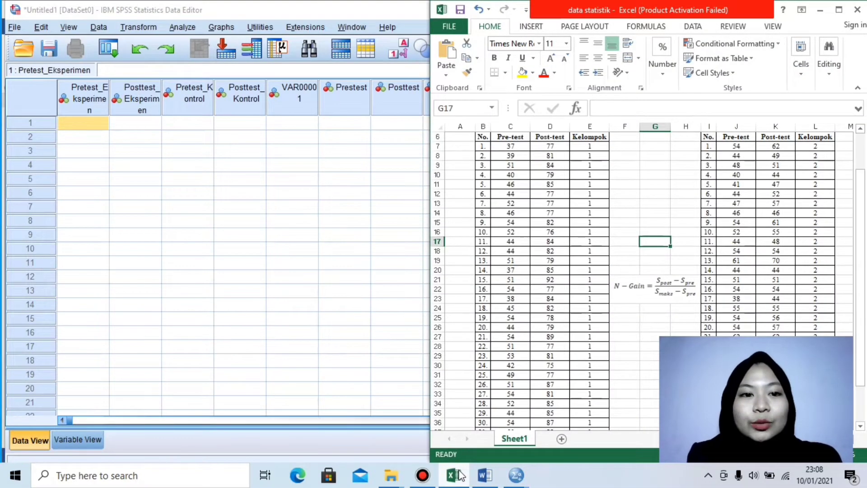
# - Copy the 35 Kelas Eksperimen pre-test and post-test scores from Excel into Pretest_Eksperimen and Posttest_Eksperimen, and into Prestest and Posttest, starting at row 1
pyautogui.click(519, 146)
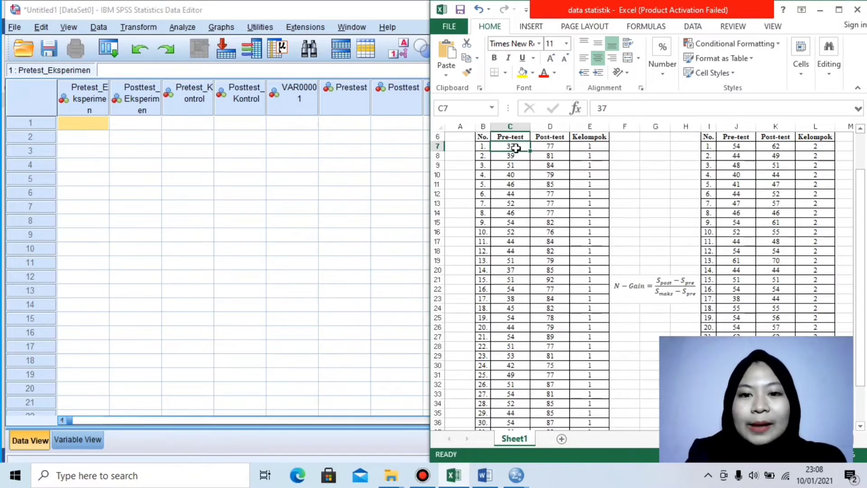
pyautogui.moveTo(520, 146); pyautogui.dragTo(544, 414)
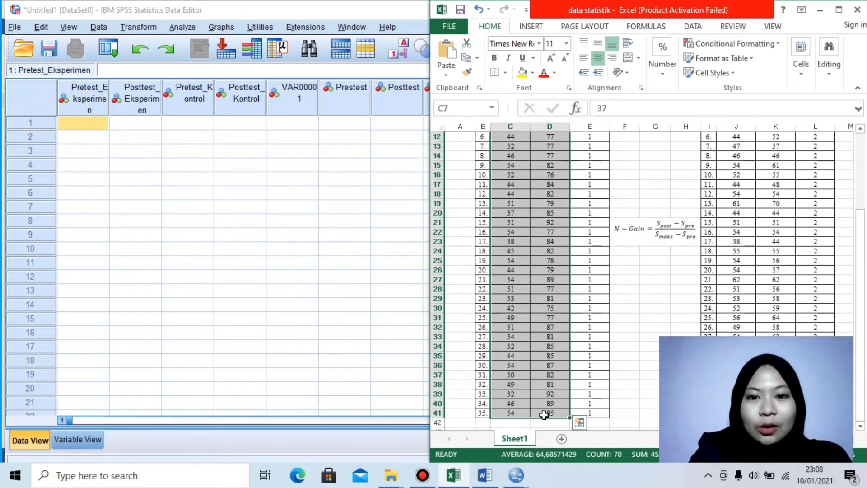
pyautogui.hotkey('ctrl', 'c')
pyautogui.click(223, 239)
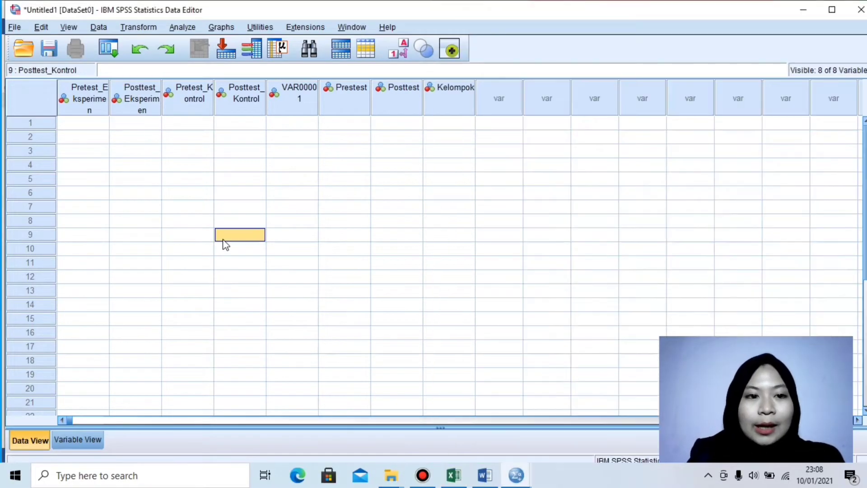
pyautogui.click(68, 124)
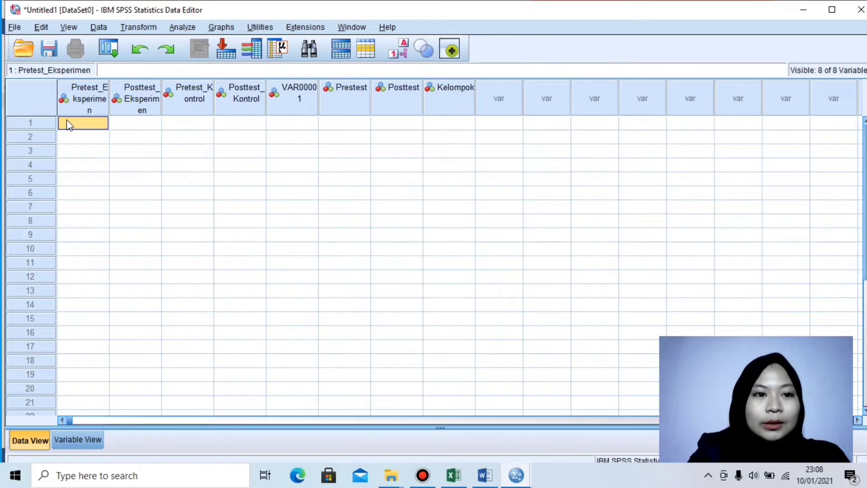
pyautogui.hotkey('ctrl', 'v')
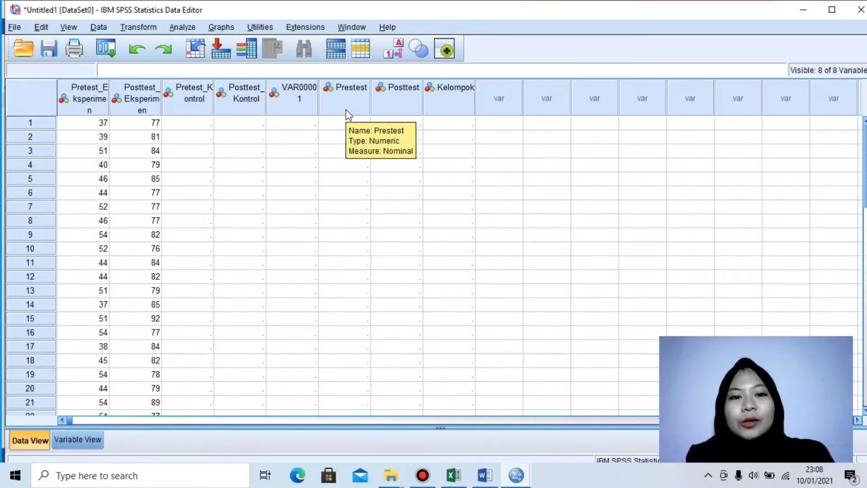
pyautogui.click(348, 123)
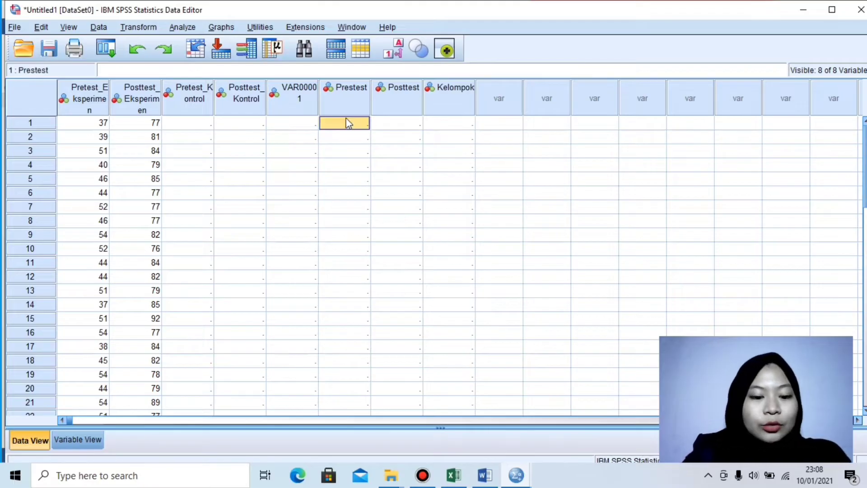
pyautogui.hotkey('ctrl', 'v')
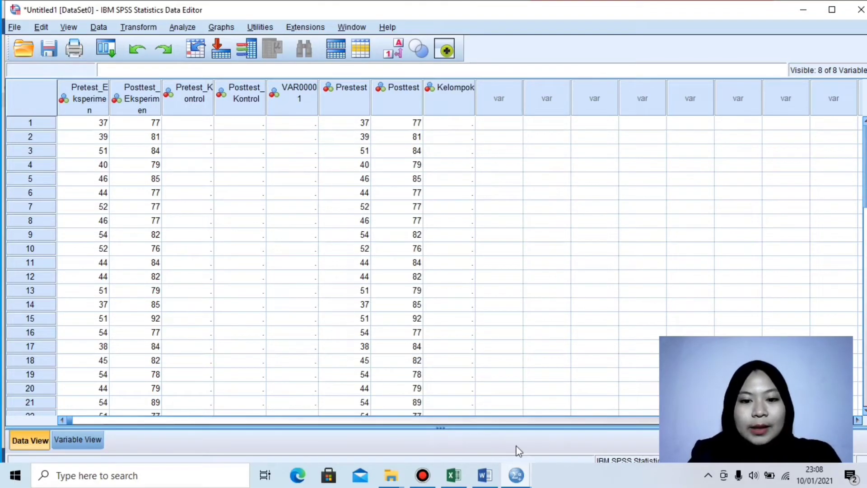
# - Copy the Kelas Kontrol pre-test and post-test scores, J7 to K38, from Excel into Pretest_Kontrol and Posttest_Kontrol starting at row 1
pyautogui.click(447, 475)
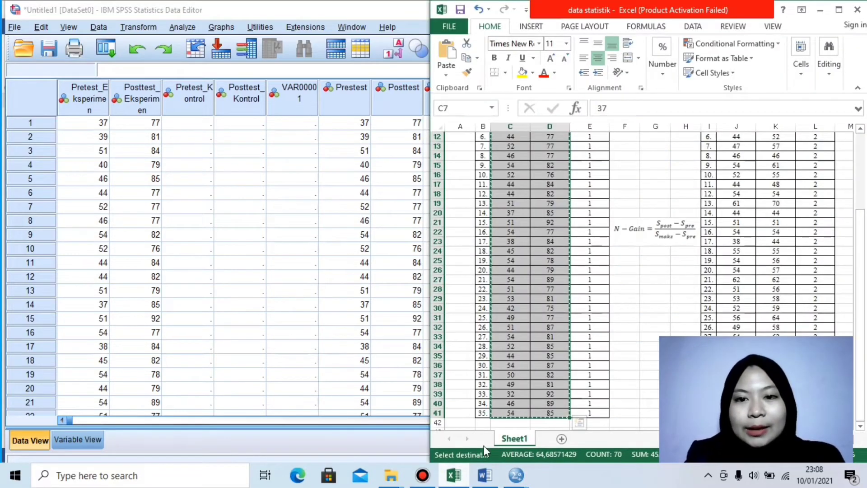
pyautogui.click(658, 286)
pyautogui.hotkey('ctrl', 'Up')
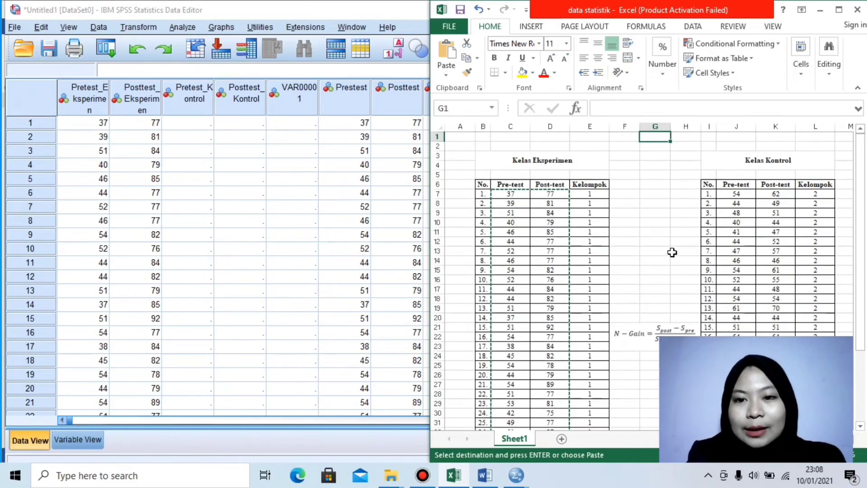
pyautogui.click(636, 252)
pyautogui.doubleClick(631, 252)
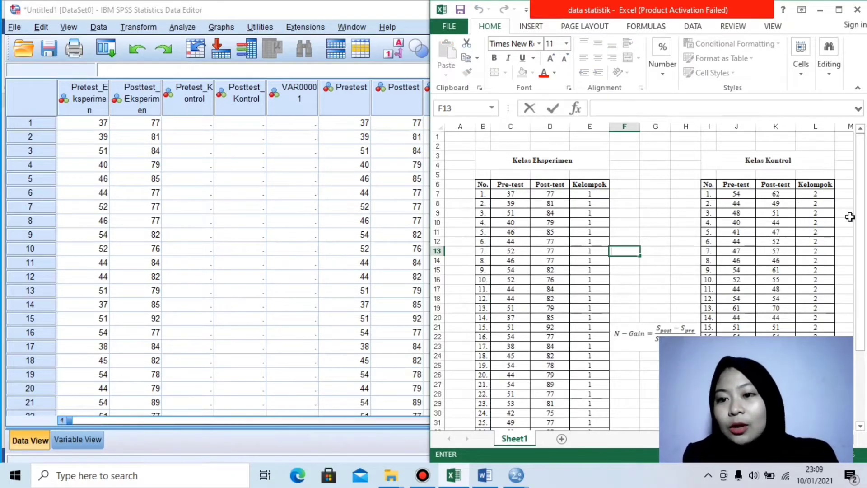
pyautogui.click(738, 194)
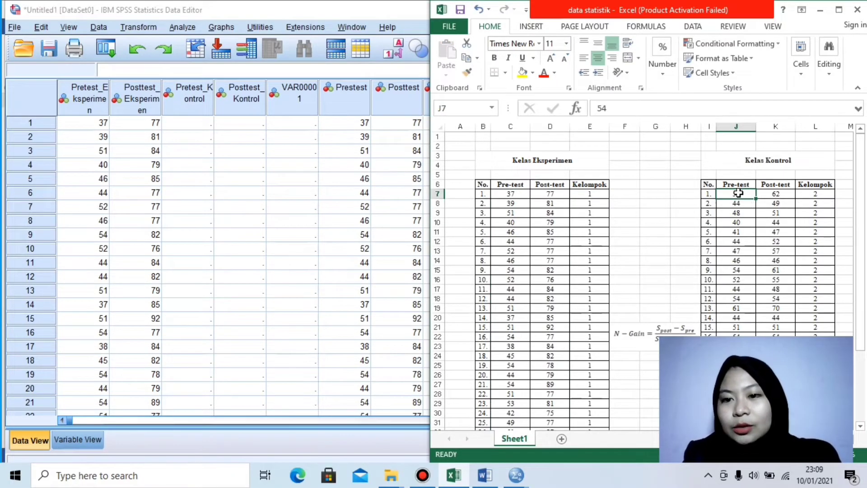
pyautogui.moveTo(740, 193); pyautogui.dragTo(766, 232)
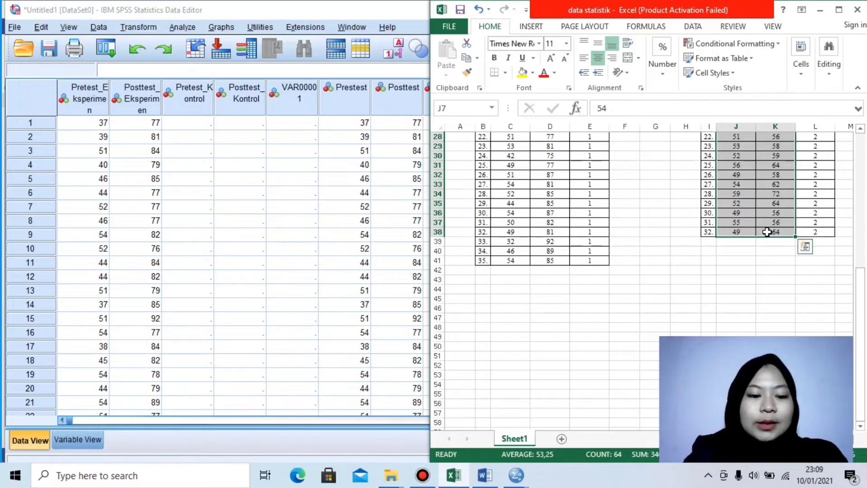
pyautogui.hotkey('ctrl', 'c')
pyautogui.click(240, 249)
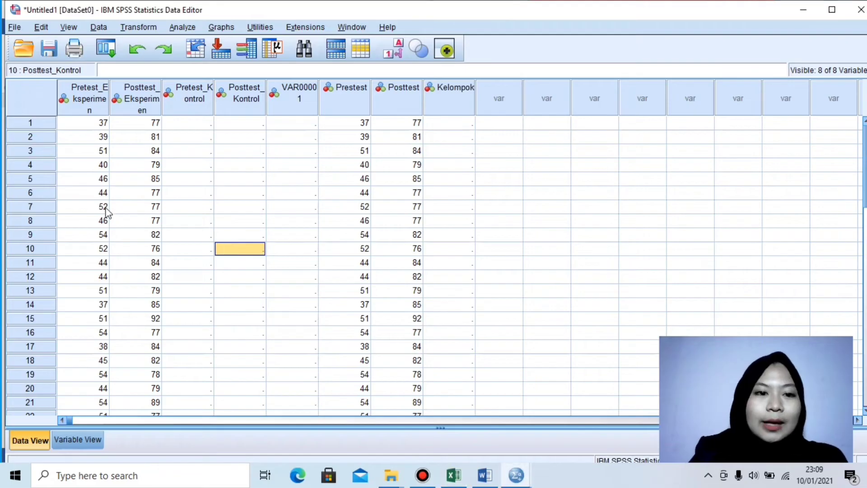
pyautogui.click(184, 124)
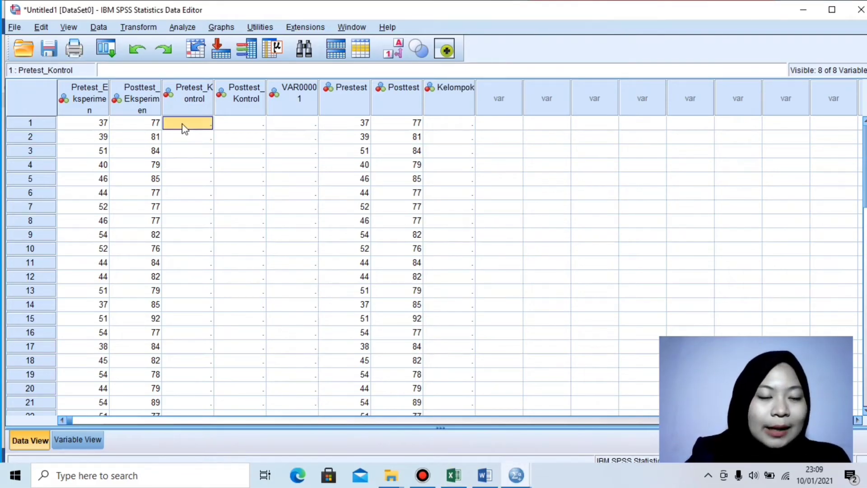
pyautogui.hotkey('ctrl', 'v')
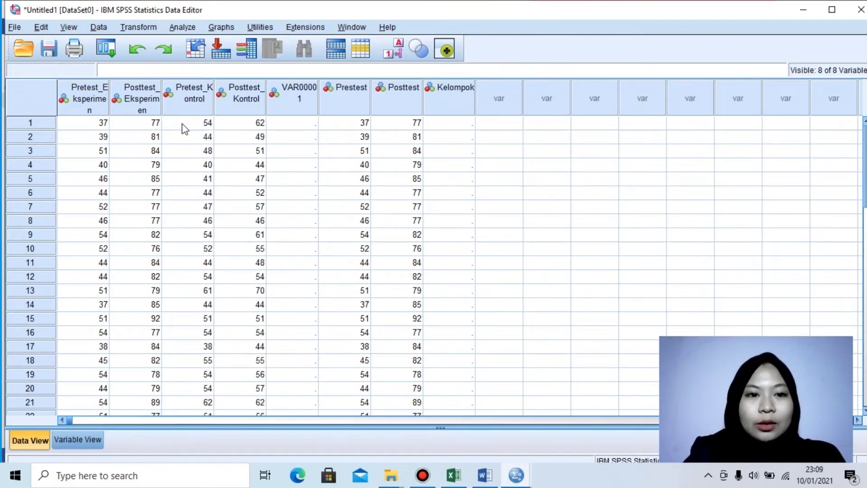
# - Paste the copied Kelas Kontrol scores into Prestest and Posttest starting at row 36, directly below the experimental class scores
pyautogui.moveTo(865, 185); pyautogui.dragTo(865, 270)
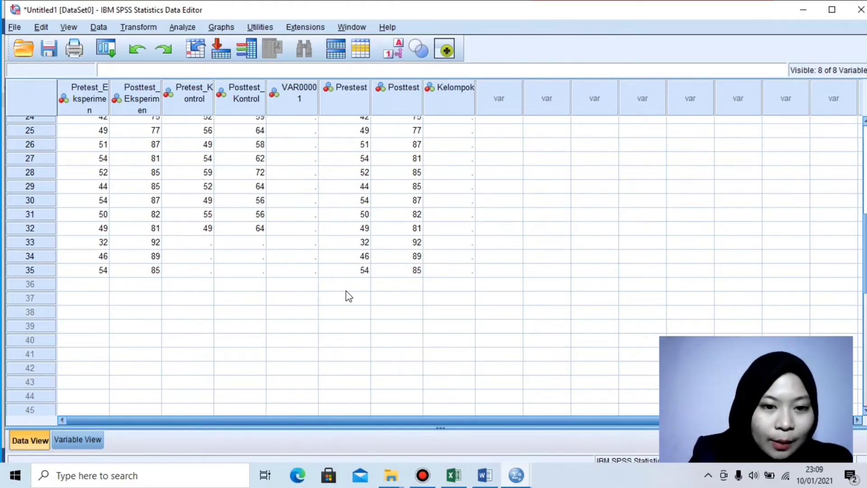
pyautogui.click(358, 284)
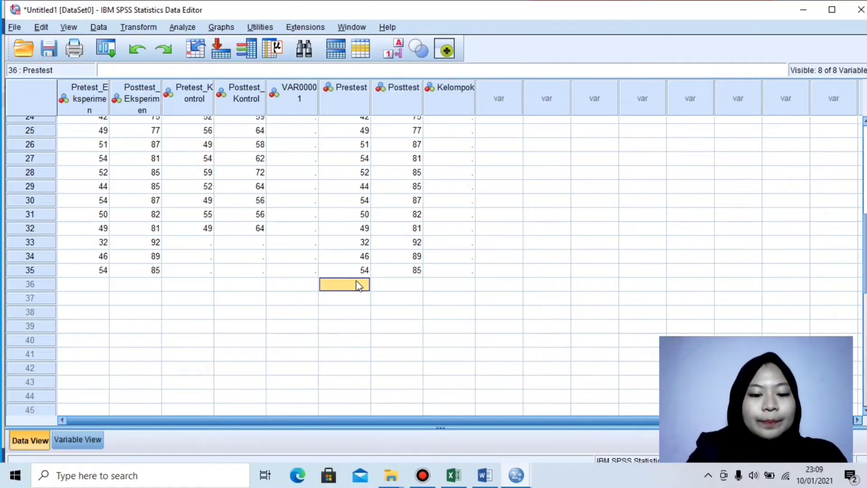
pyautogui.hotkey('ctrl', 'v')
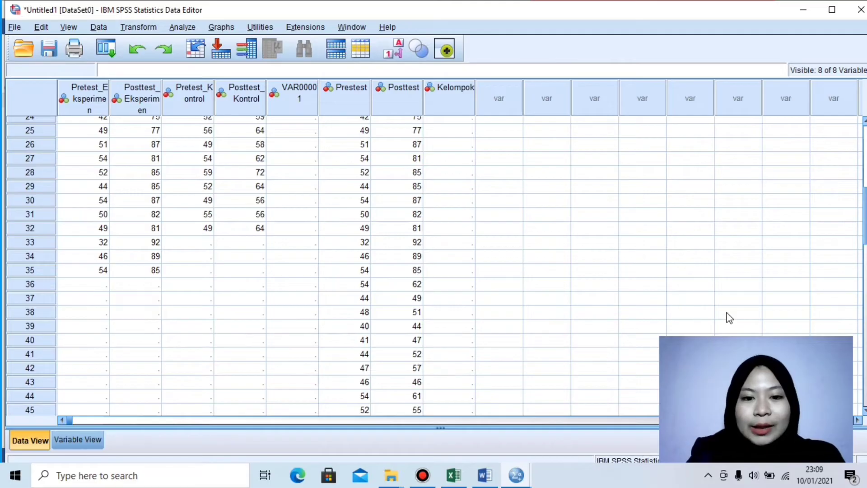
pyautogui.scroll(7, 434, 266)
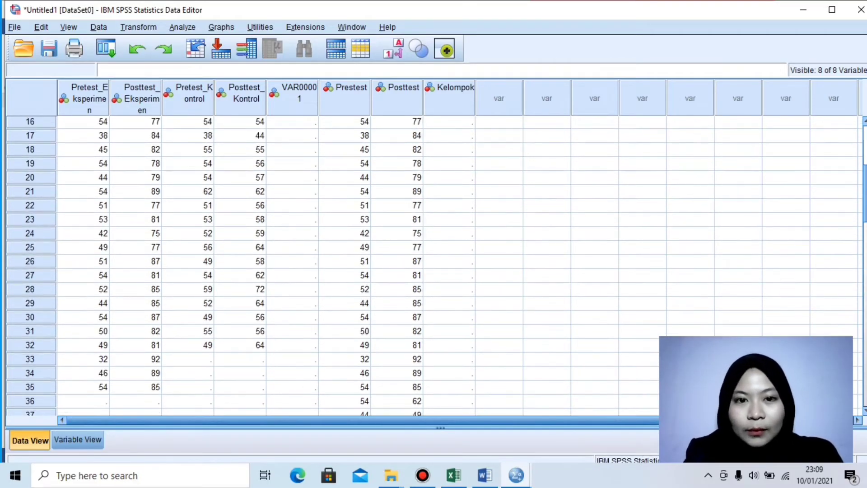
pyautogui.scroll(1, 434, 266)
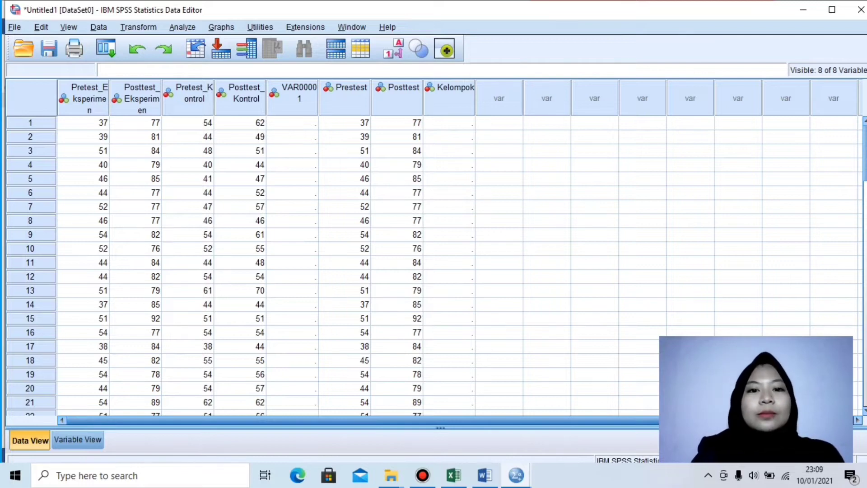
# - Copy the Kelas Eksperimen group codes of 1, E7 to E41, from Excel into the Kelompok variable starting at row 1
pyautogui.click(453, 478)
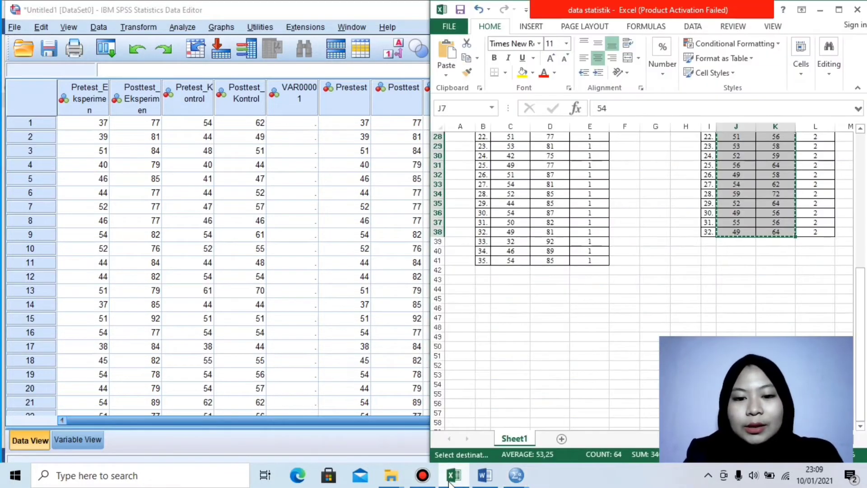
pyautogui.click(660, 199)
pyautogui.hotkey('ctrl', 'Up')
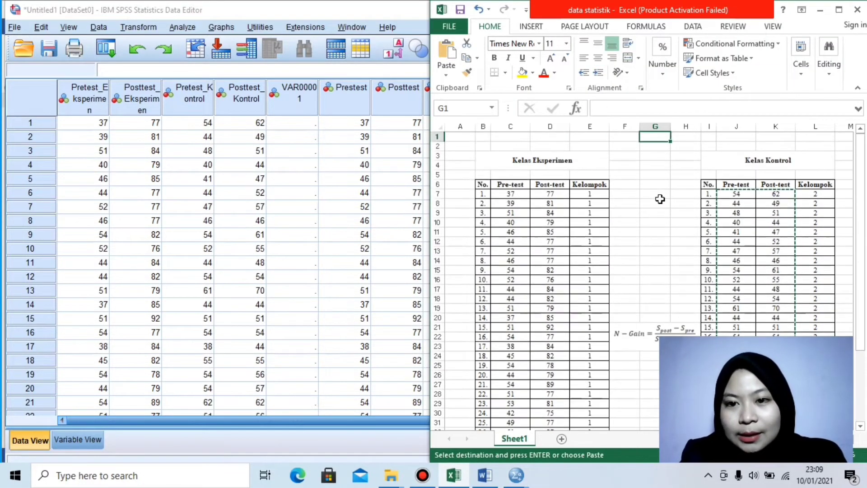
pyautogui.click(660, 199)
pyautogui.press('Escape')
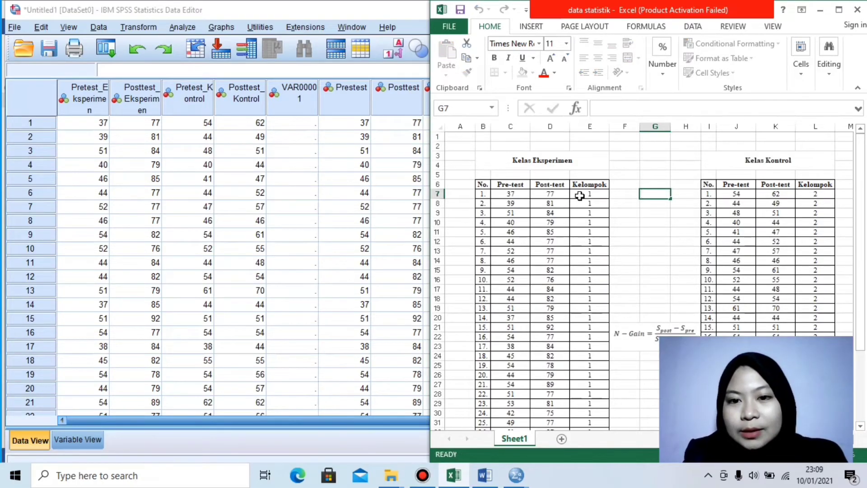
pyautogui.moveTo(580, 196); pyautogui.dragTo(598, 412)
pyautogui.hotkey('ctrl', 'c')
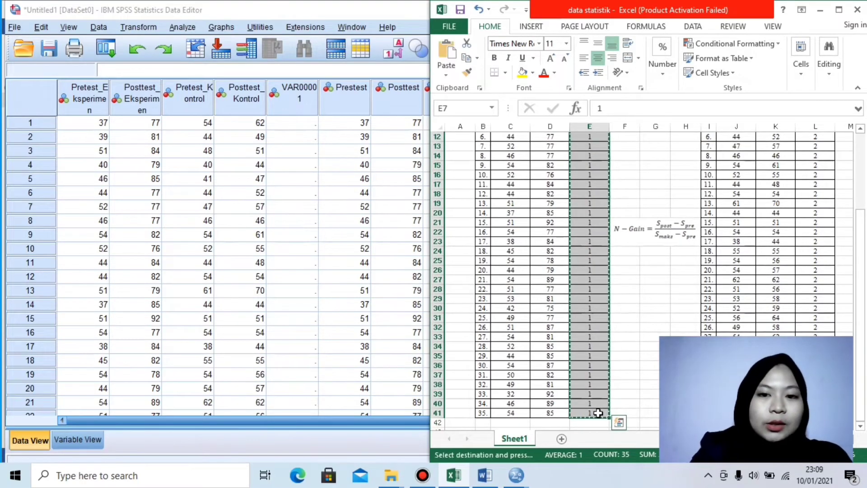
pyautogui.click(328, 303)
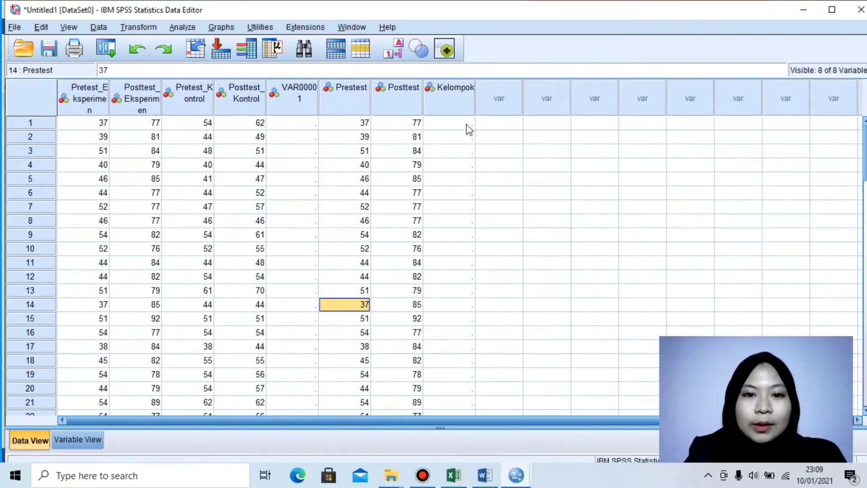
pyautogui.click(451, 122)
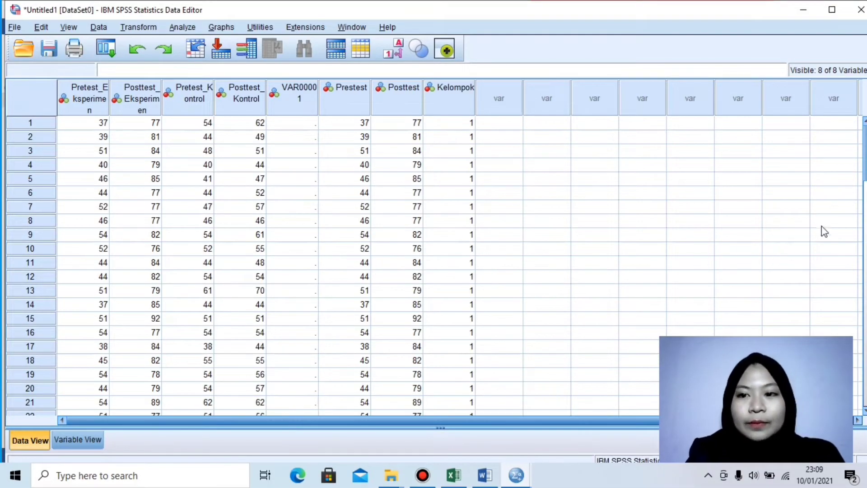
# - Copy the Kelas Kontrol group codes of 2, L7 to L38, from Excel into the Kelompok variable starting at row 36
pyautogui.click(454, 475)
pyautogui.doubleClick(655, 193)
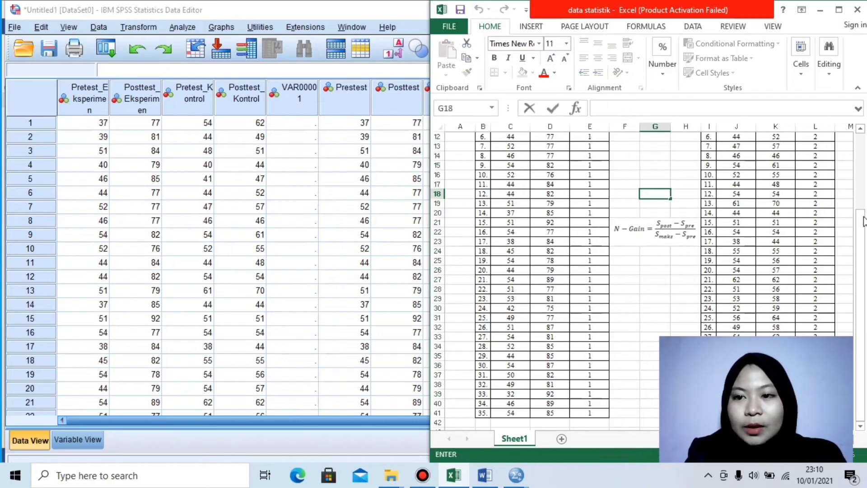
pyautogui.moveTo(863, 221); pyautogui.dragTo(863, 144)
pyautogui.click(815, 194)
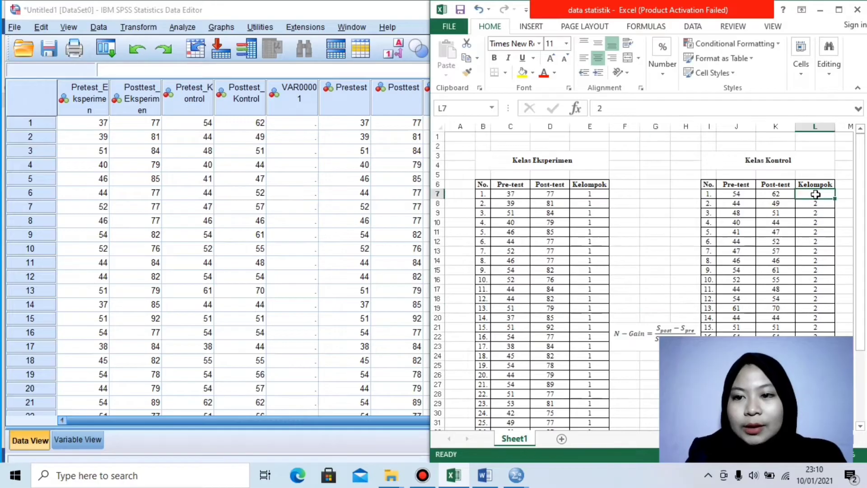
pyautogui.moveTo(816, 194); pyautogui.dragTo(822, 324)
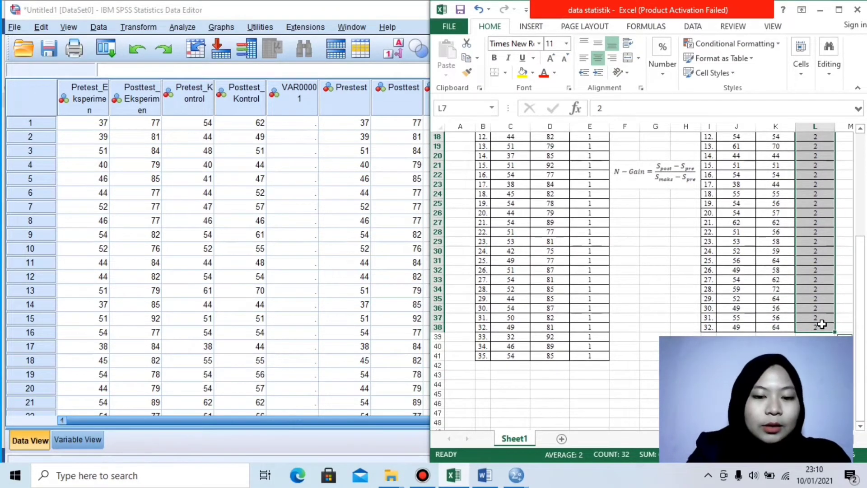
pyautogui.hotkey('ctrl', 'c')
pyautogui.click(358, 264)
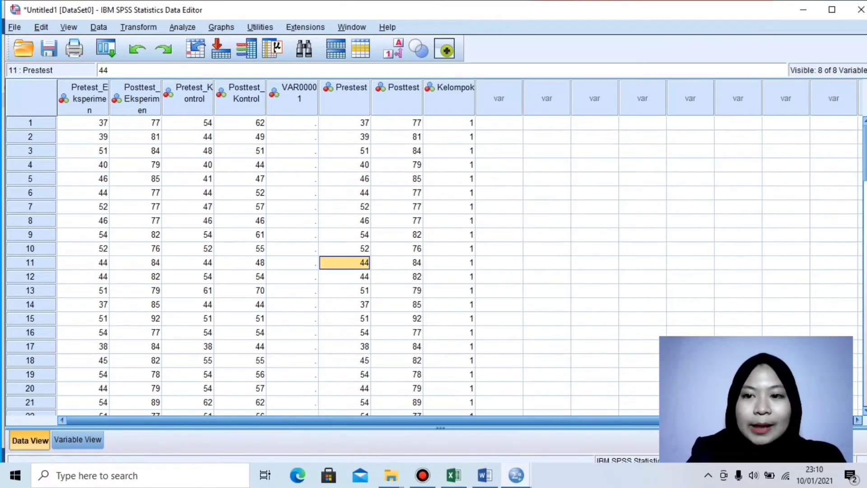
pyautogui.scroll(-8, 434, 266)
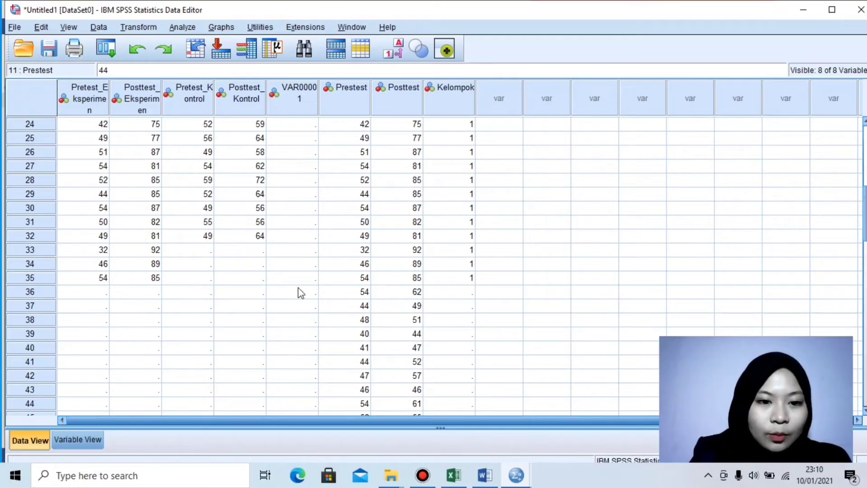
pyautogui.click(464, 290)
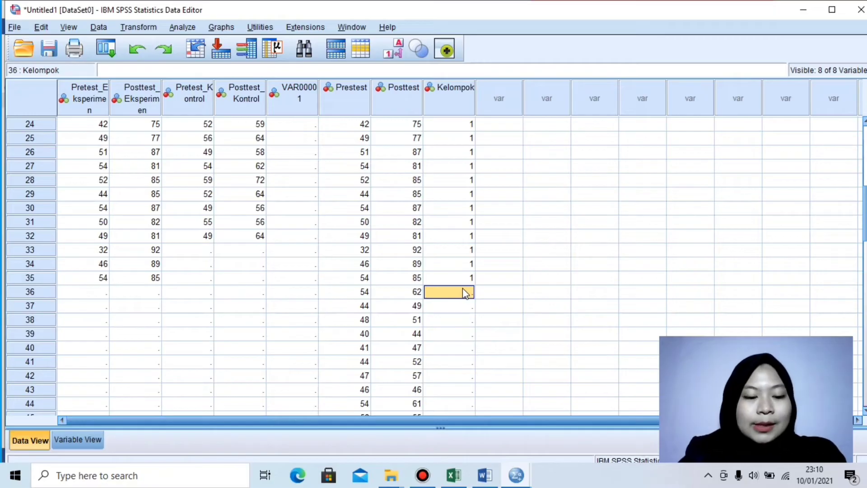
pyautogui.hotkey('ctrl', 'v')
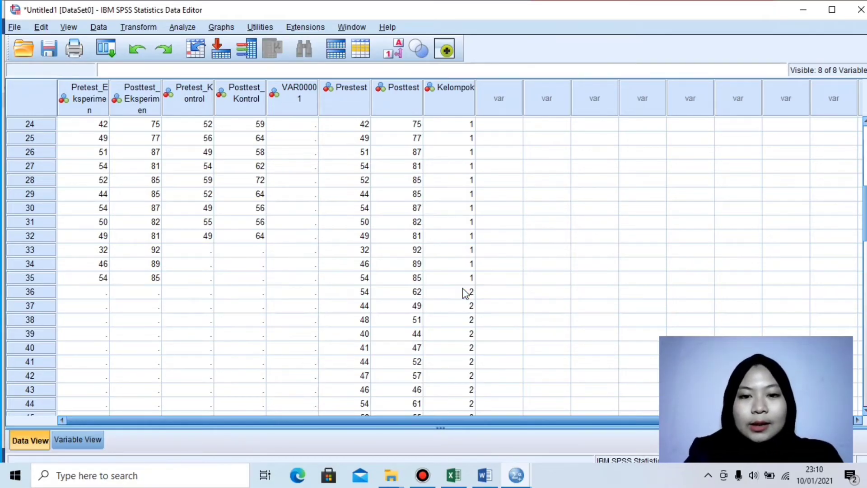
pyautogui.scroll(8, 434, 266)
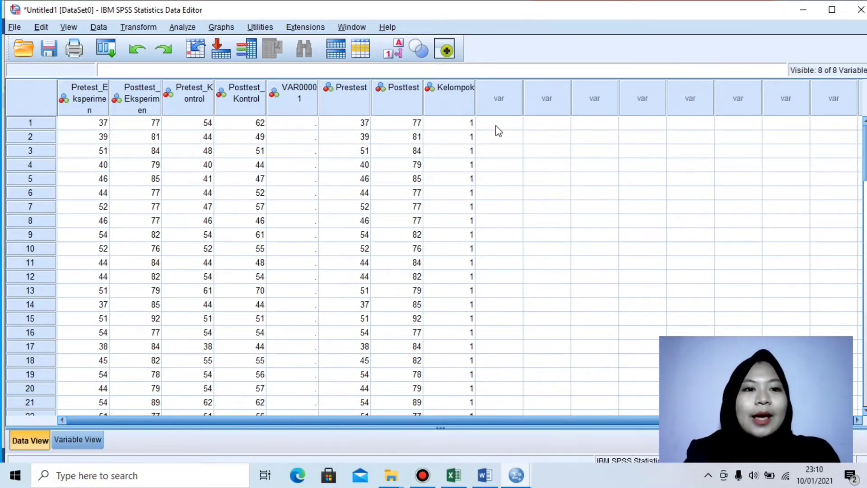
# - Examine the N-Gain formula between the two class tables in the Excel sheet and return to the SPSS data
pyautogui.click(131, 28)
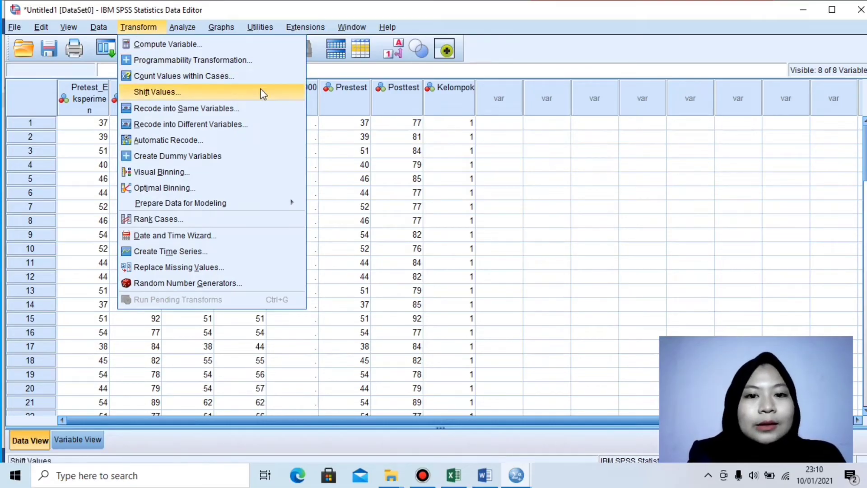
pyautogui.click(502, 180)
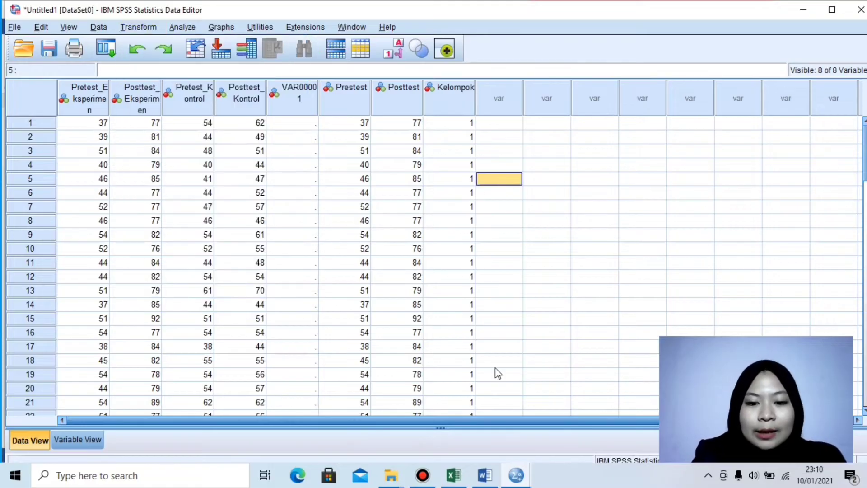
pyautogui.click(453, 474)
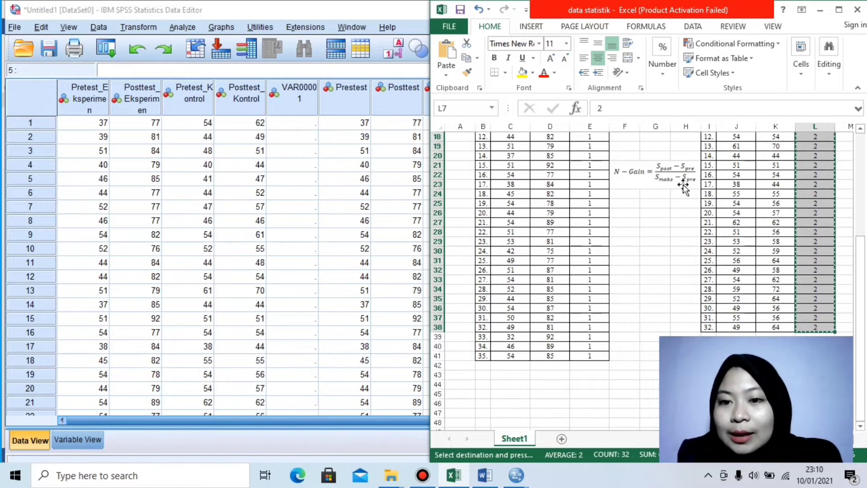
pyautogui.click(667, 232)
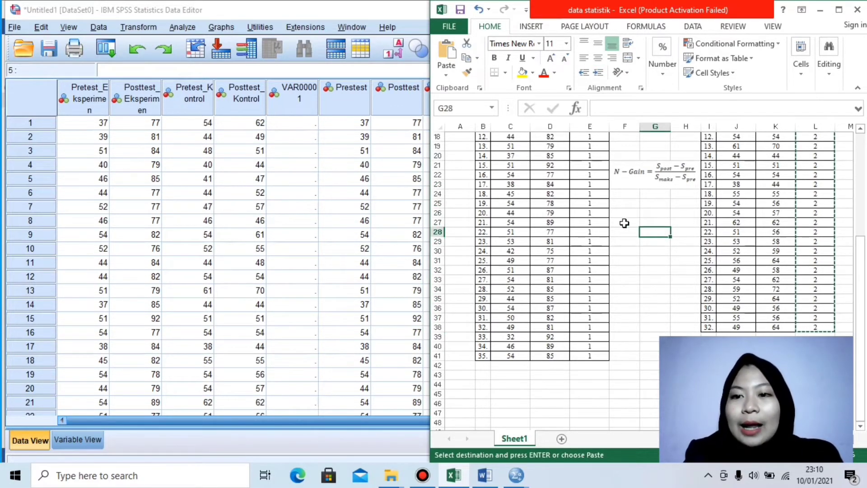
pyautogui.hotkey('ctrl', 'Up')
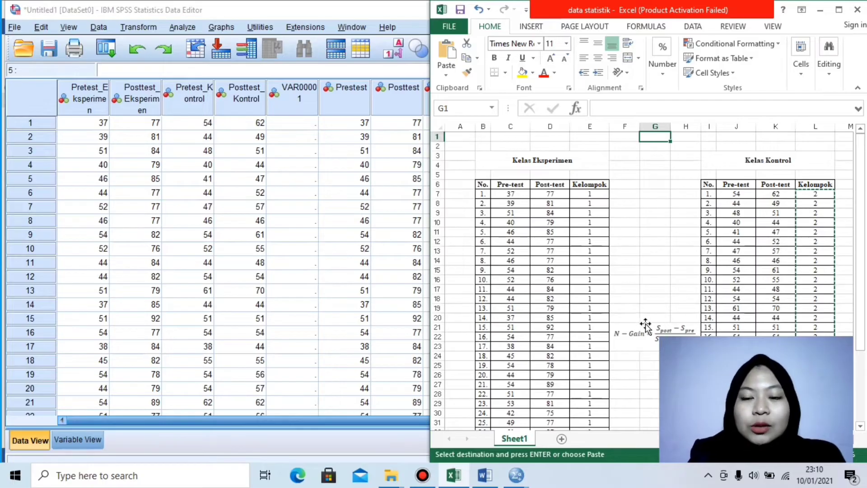
pyautogui.click(316, 240)
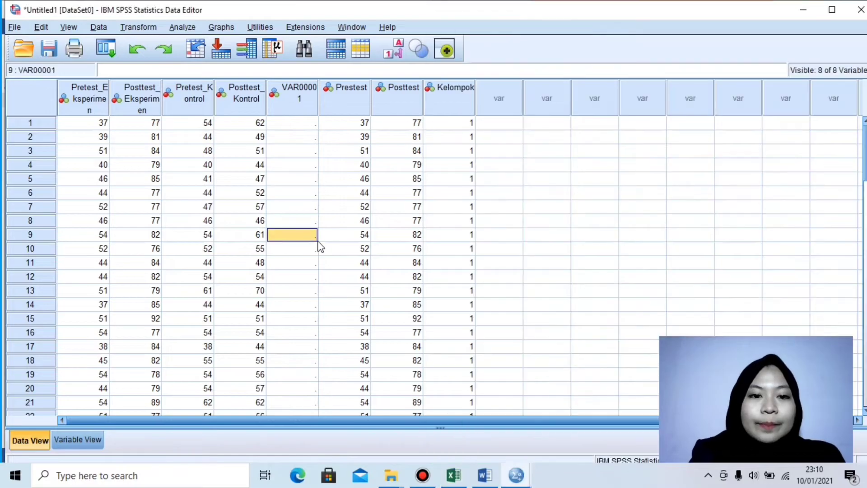
# - Start a Compute Variable operation in SPSS with Post_Kurang_Pre as the target variable
pyautogui.click(489, 126)
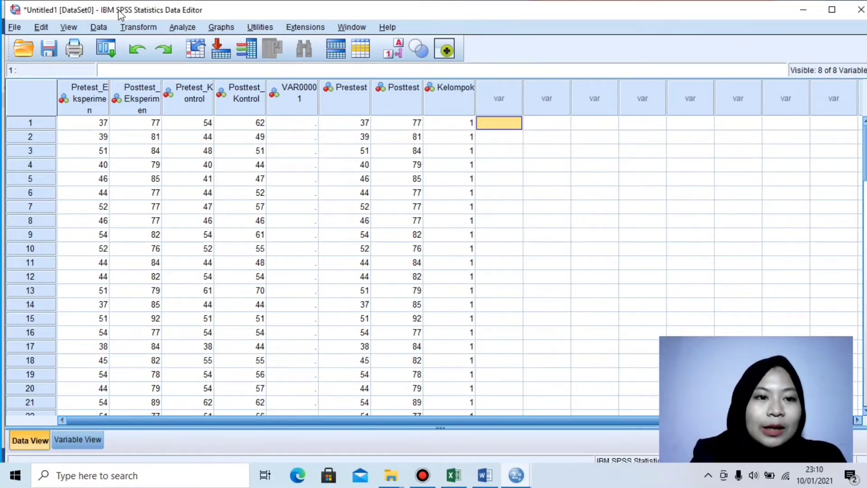
pyautogui.click(137, 28)
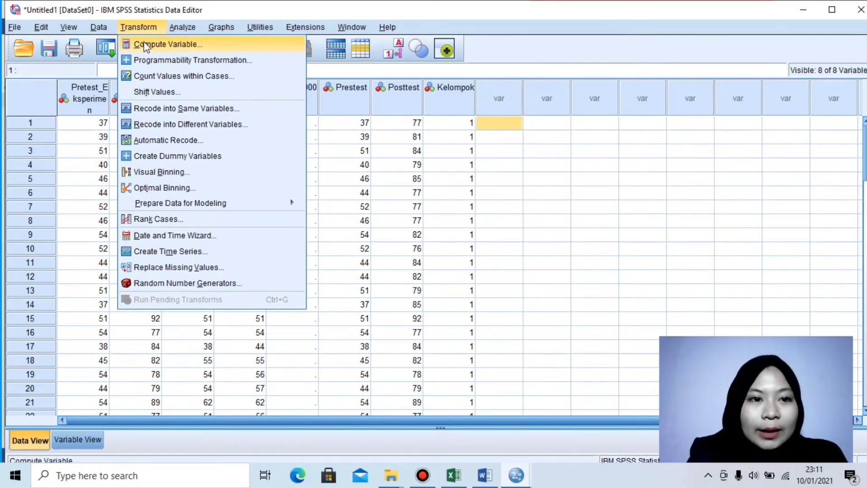
pyautogui.click(145, 45)
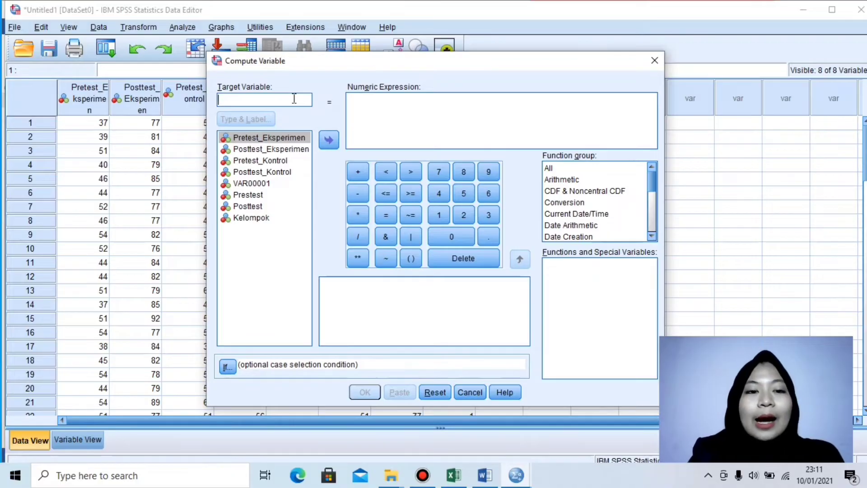
pyautogui.write('Post_Kurang_Pre')
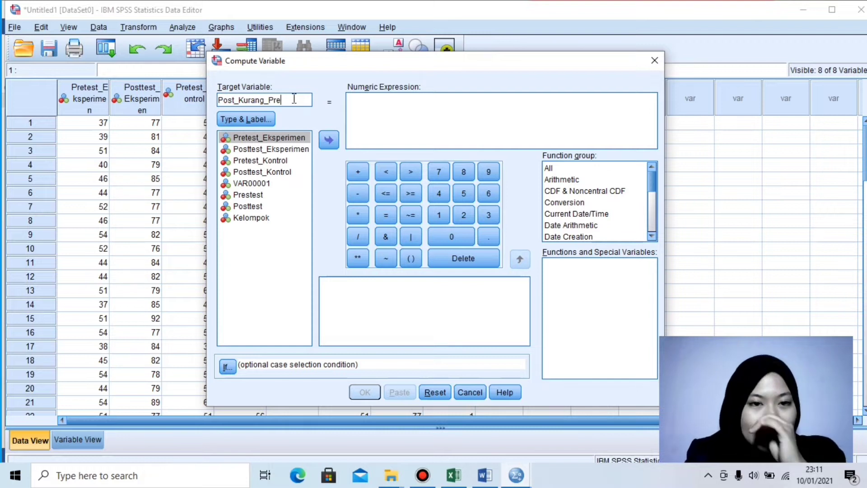
# - Compute the target variable with the expression Posttest - Prestest and return to the data editor
pyautogui.click(259, 205)
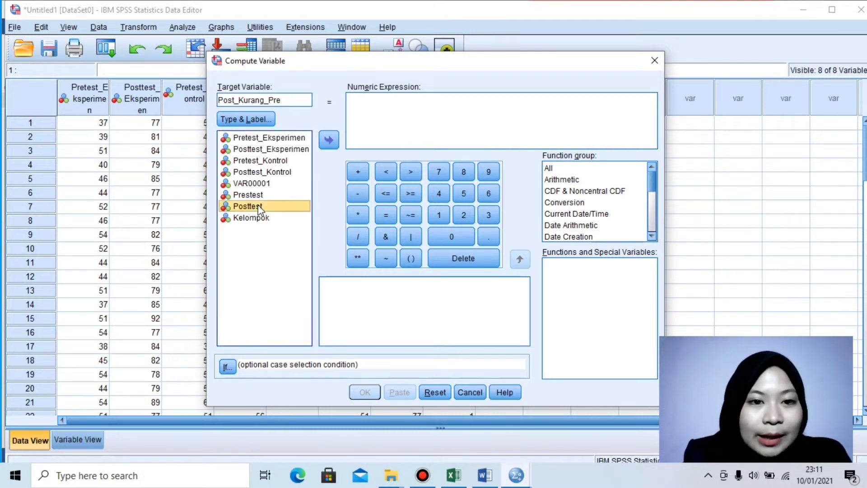
pyautogui.click(338, 140)
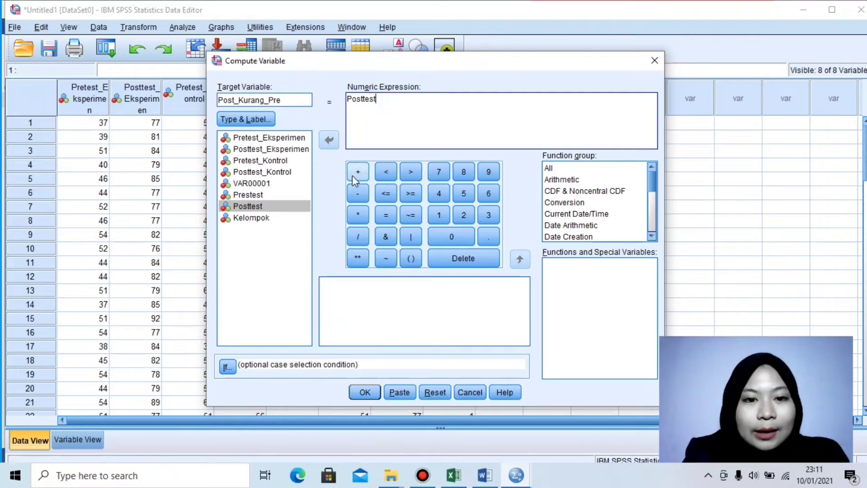
pyautogui.click(359, 194)
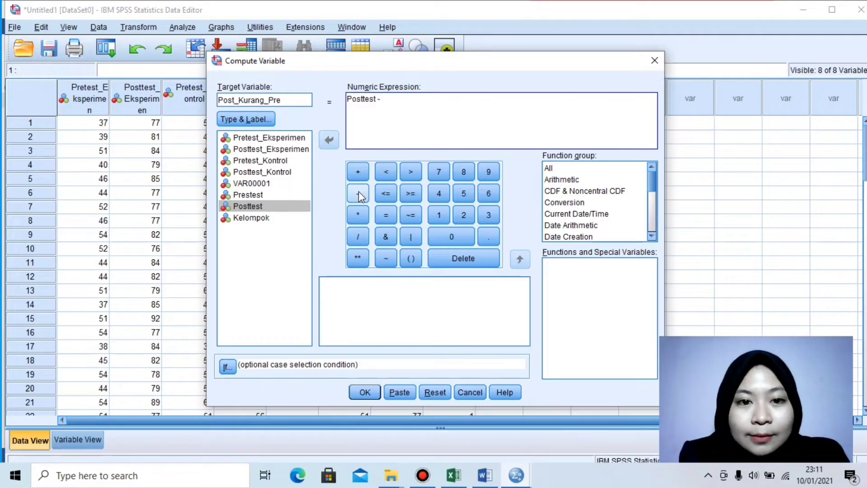
pyautogui.click(261, 194)
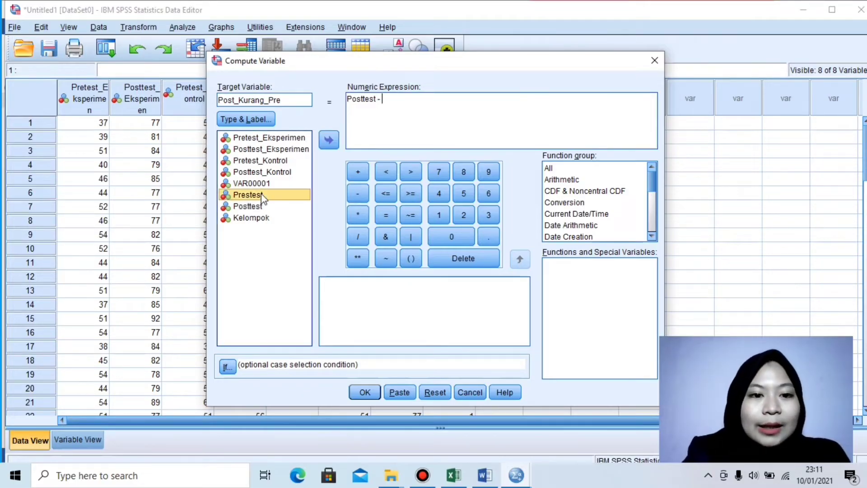
pyautogui.click(328, 143)
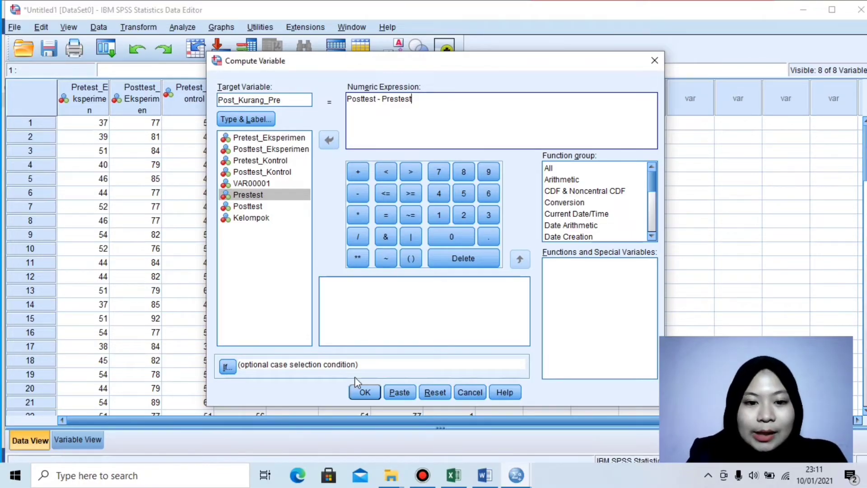
pyautogui.click(362, 391)
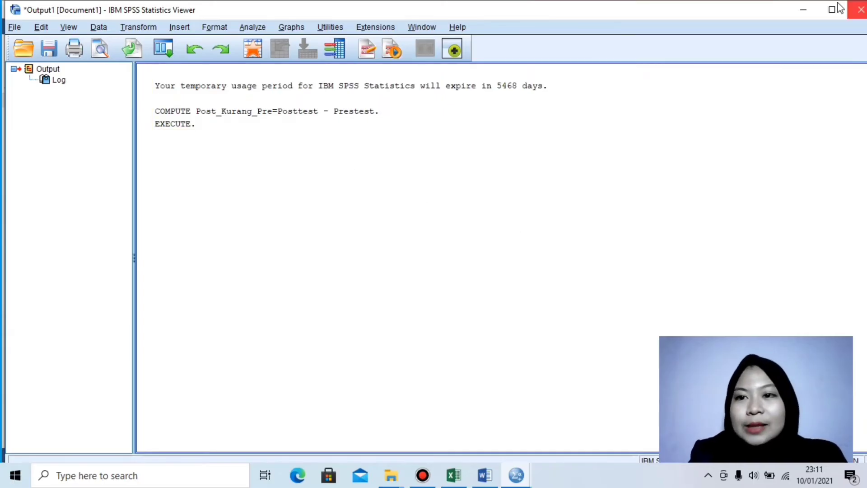
pyautogui.click(805, 9)
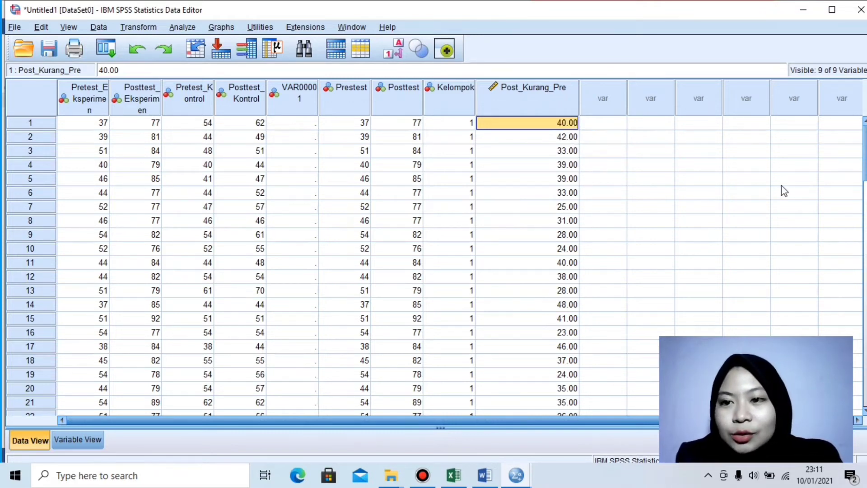
pyautogui.moveTo(863, 174); pyautogui.dragTo(863, 144)
# - Start another Compute Variable operation and replace the target variable name with Maks_Kurang_Pre
pyautogui.click(610, 122)
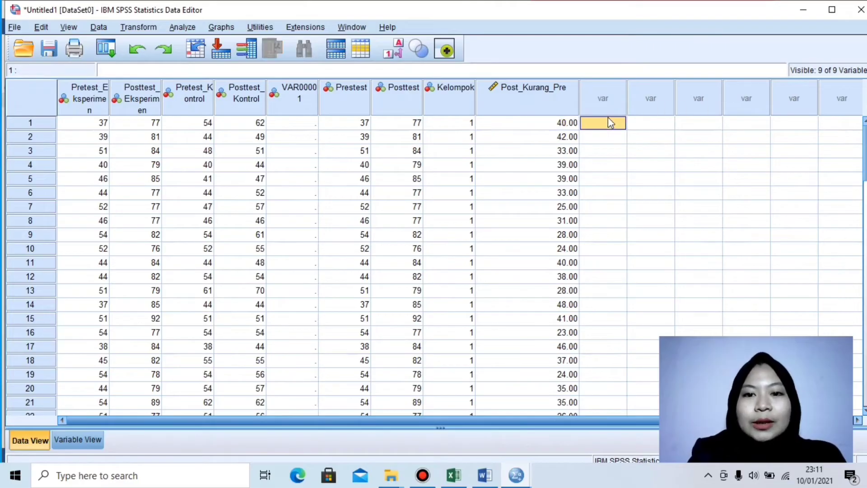
pyautogui.click(139, 28)
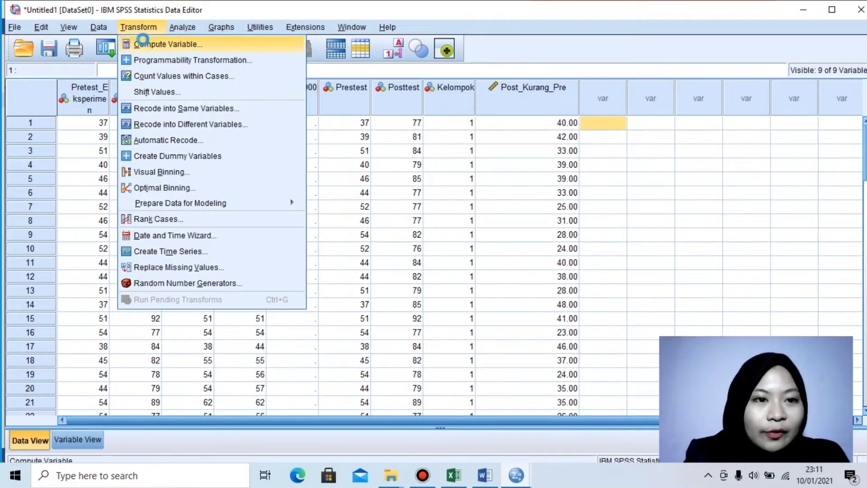
pyautogui.click(143, 43)
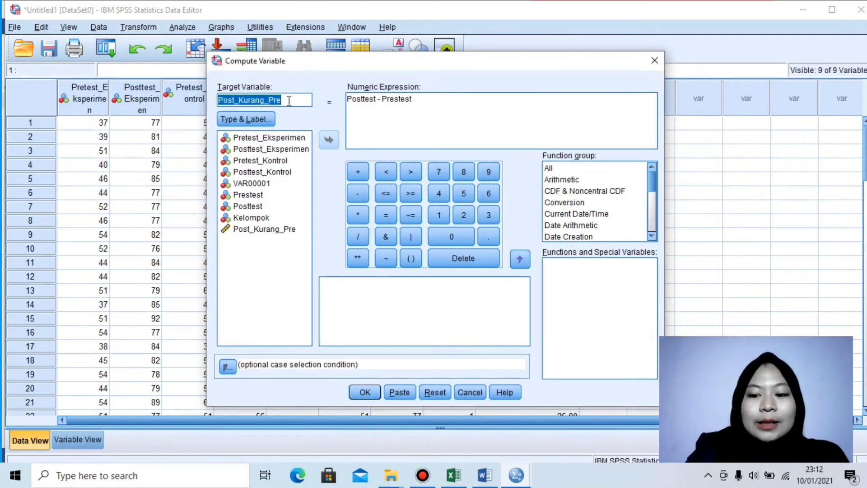
pyautogui.press('BackSpace')
pyautogui.write('Ma')
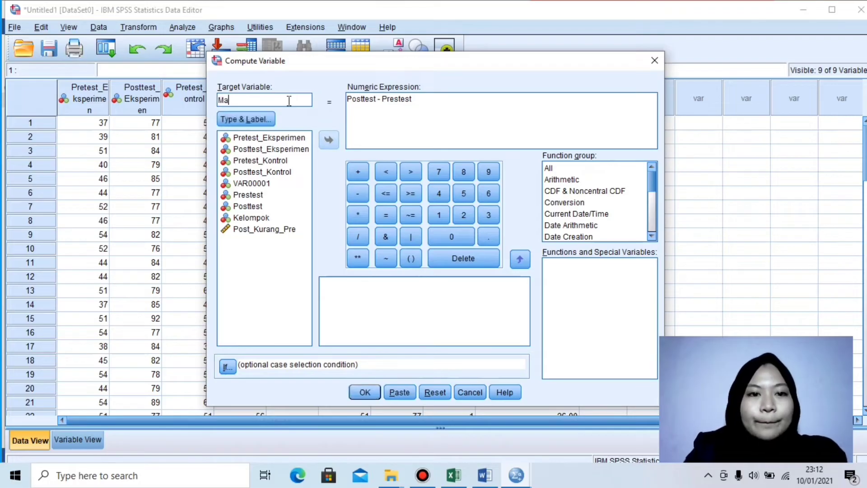
pyautogui.write('ks_K')
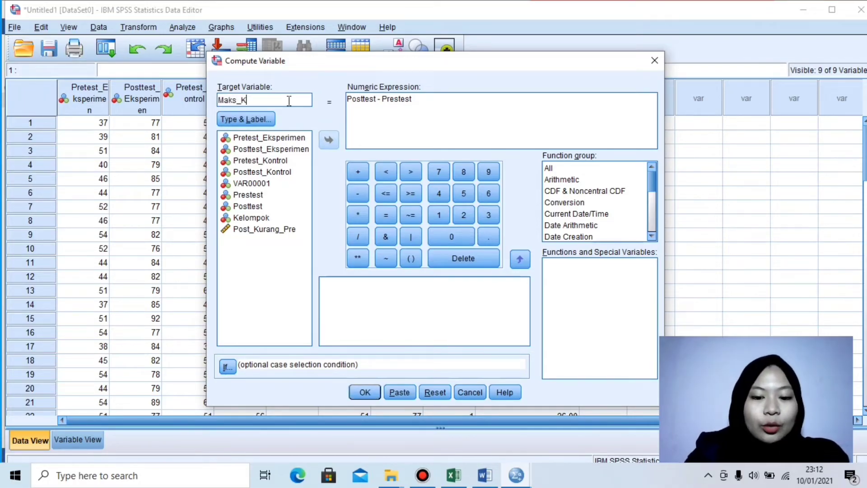
pyautogui.write('urang')
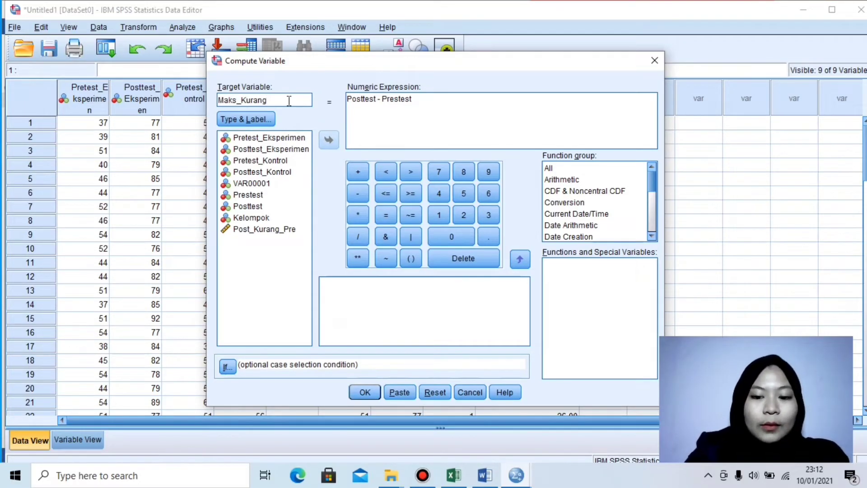
pyautogui.write('_Pre')
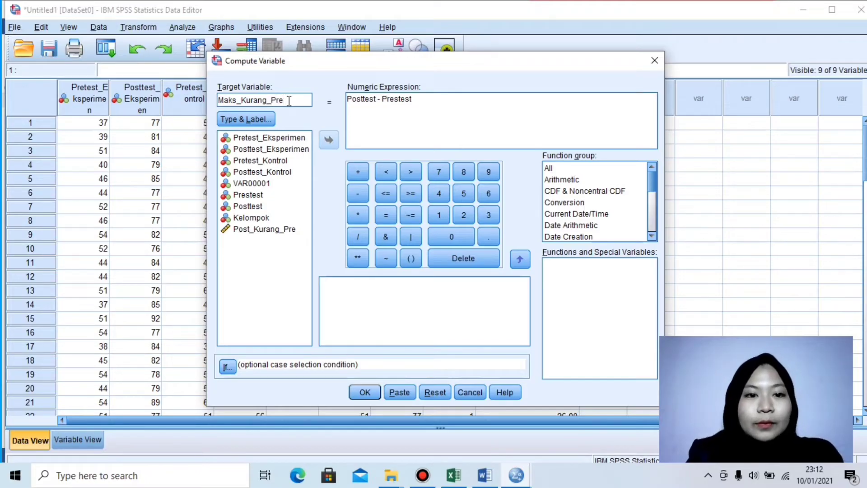
# - Replace the numeric expression with 100 - Prestest, run the computation and return to the data editor
pyautogui.click(447, 103)
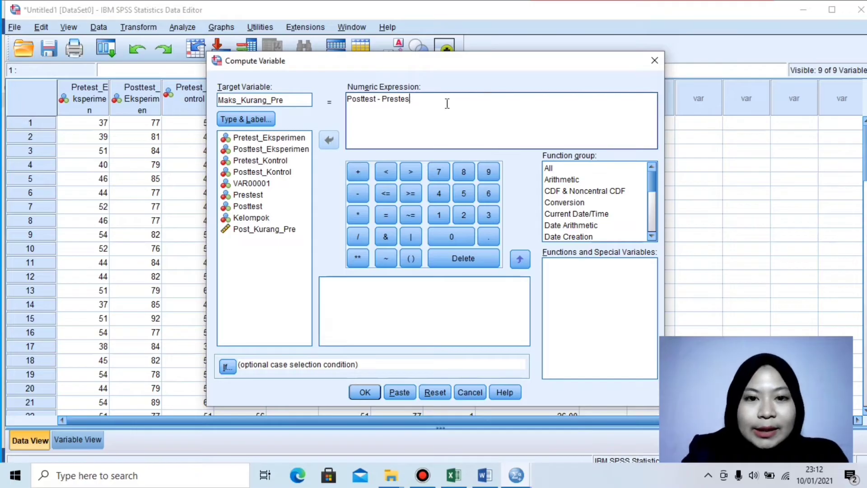
pyautogui.press('BackSpace')
pyautogui.press('BackSpace')
pyautogui.press('BackSpace')
pyautogui.press('BackSpace')
pyautogui.press('BackSpace')
pyautogui.press('BackSpace')
pyautogui.press('BackSpace')
pyautogui.press('BackSpace')
pyautogui.press('BackSpace')
pyautogui.press('BackSpace')
pyautogui.press('BackSpace')
pyautogui.press('BackSpace')
pyautogui.press('BackSpace')
pyautogui.press('BackSpace')
pyautogui.press('BackSpace')
pyautogui.press('BackSpace')
pyautogui.press('BackSpace')
pyautogui.press('BackSpace')
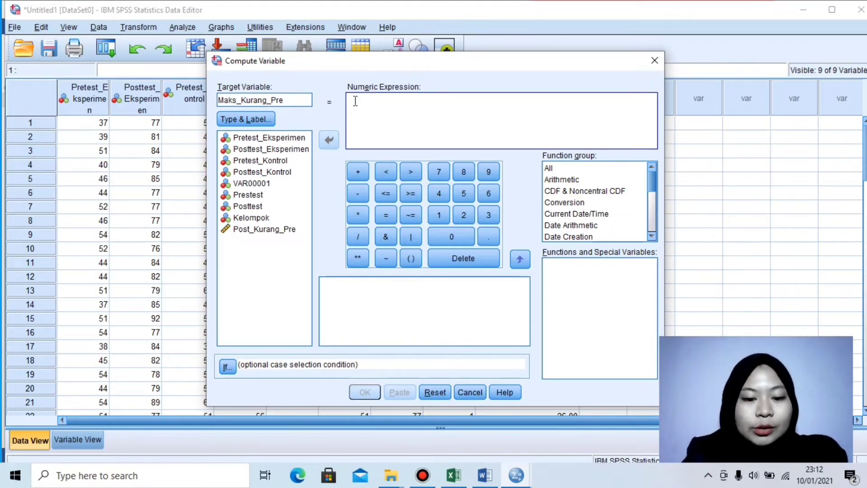
pyautogui.write('100')
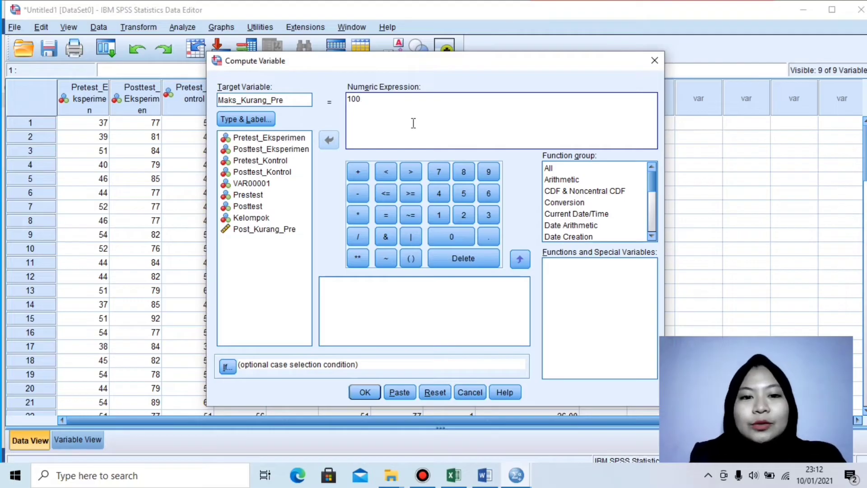
pyautogui.click(360, 193)
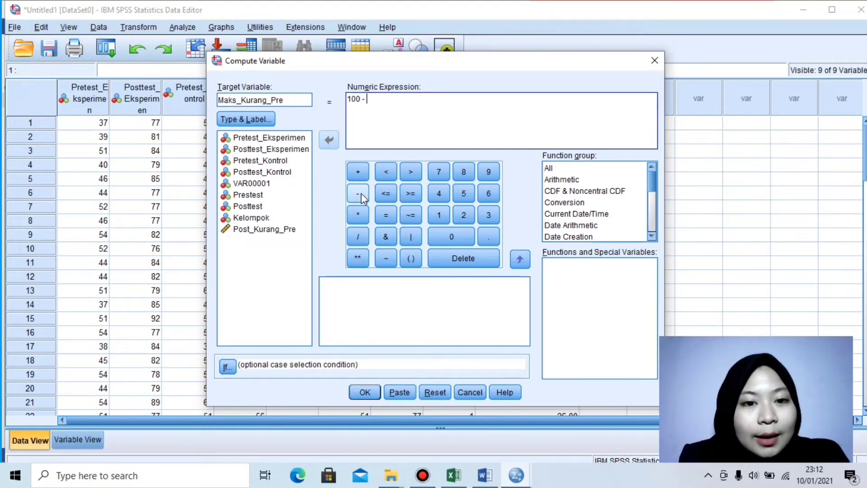
pyautogui.click(261, 195)
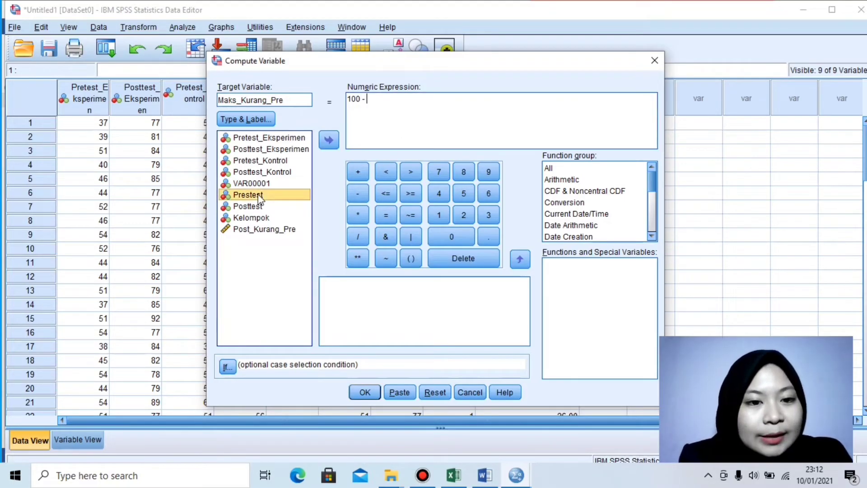
pyautogui.click(328, 140)
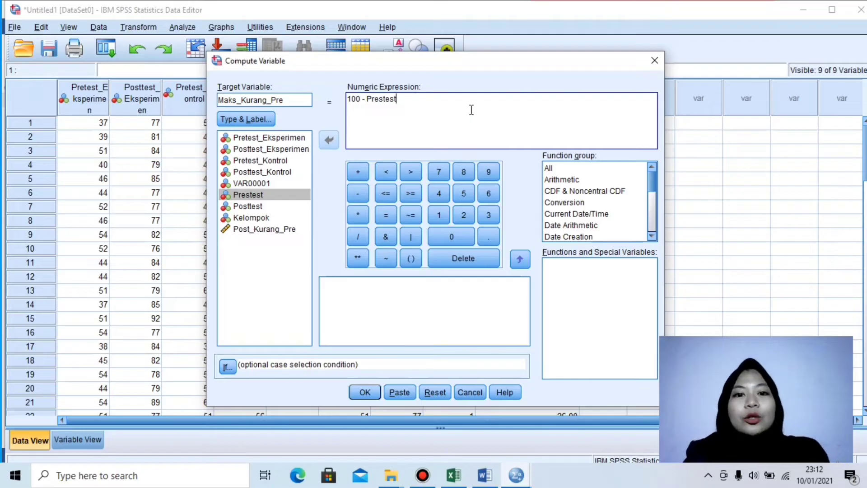
pyautogui.click(365, 392)
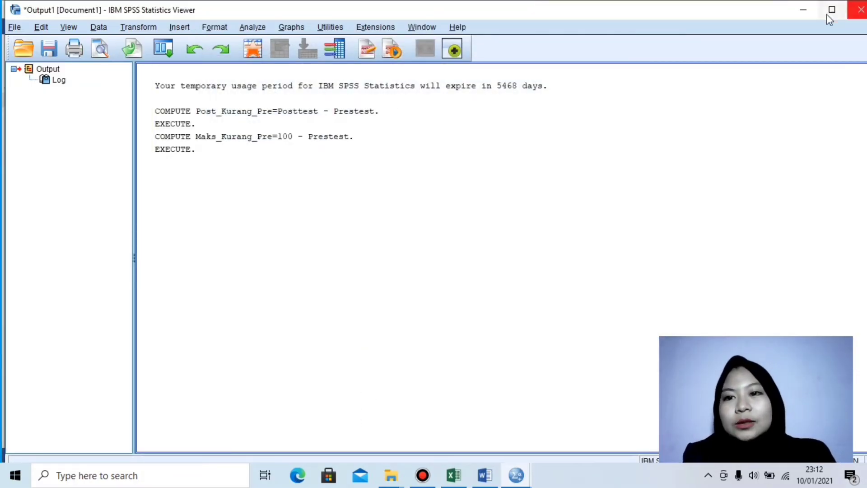
pyautogui.click(810, 13)
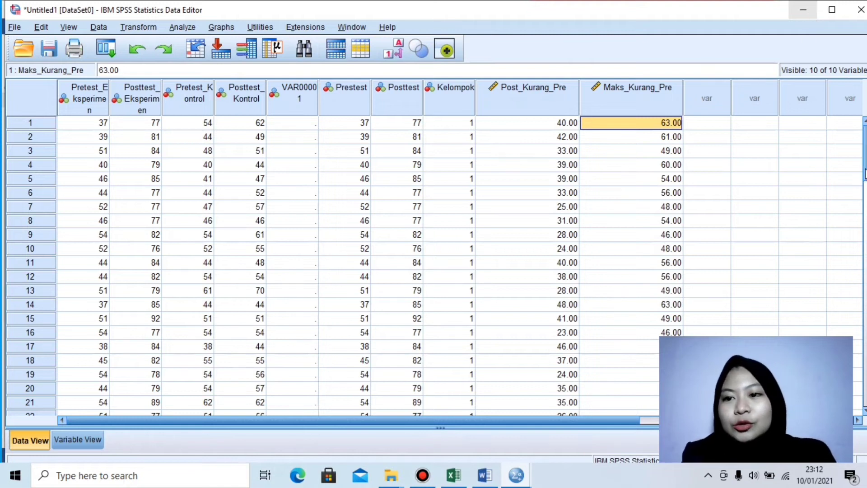
# - Start another Compute Variable operation and replace the target variable name with Ngain
pyautogui.click(701, 124)
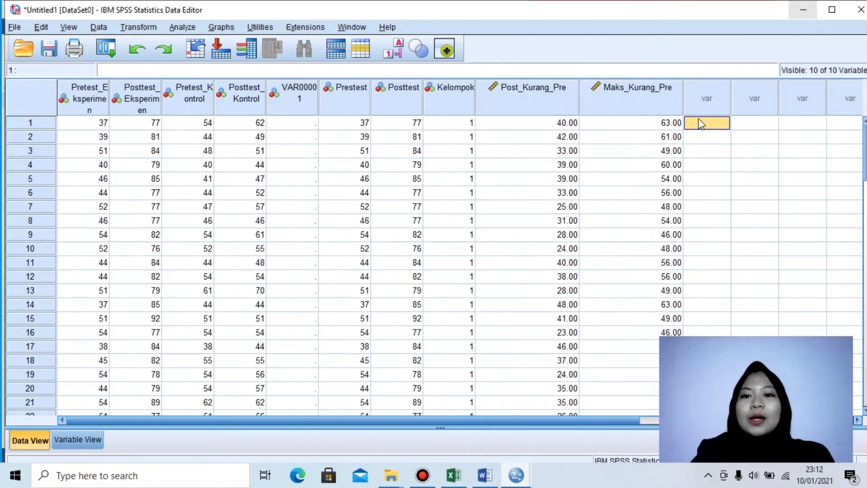
pyautogui.click(137, 29)
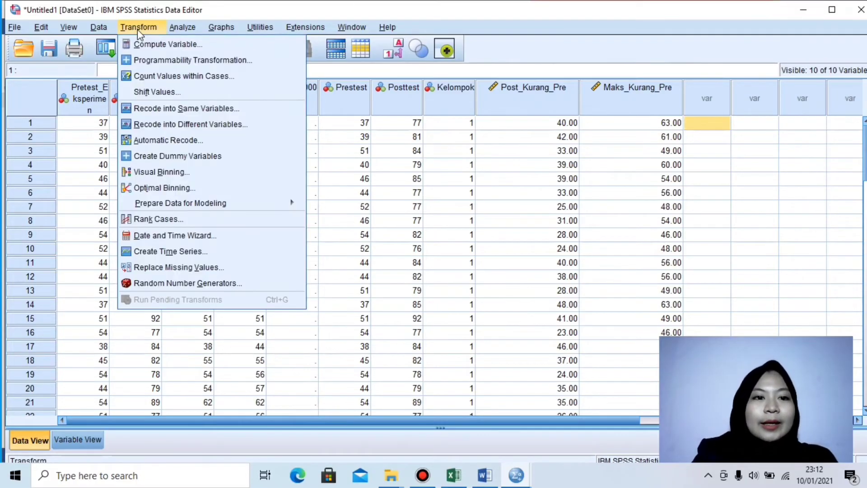
pyautogui.click(161, 45)
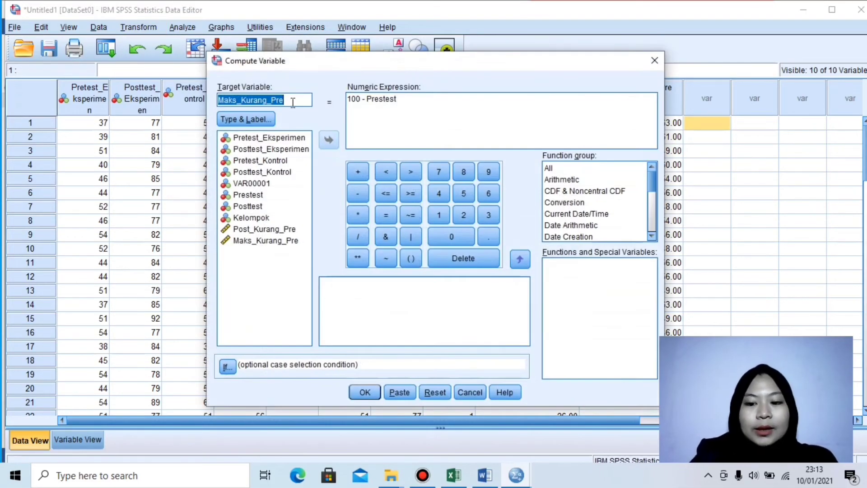
pyautogui.press('BackSpace')
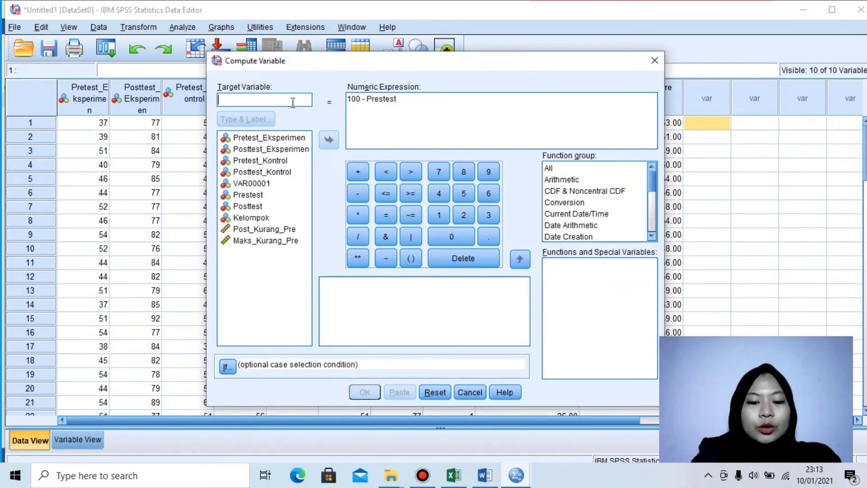
pyautogui.write('Ngain')
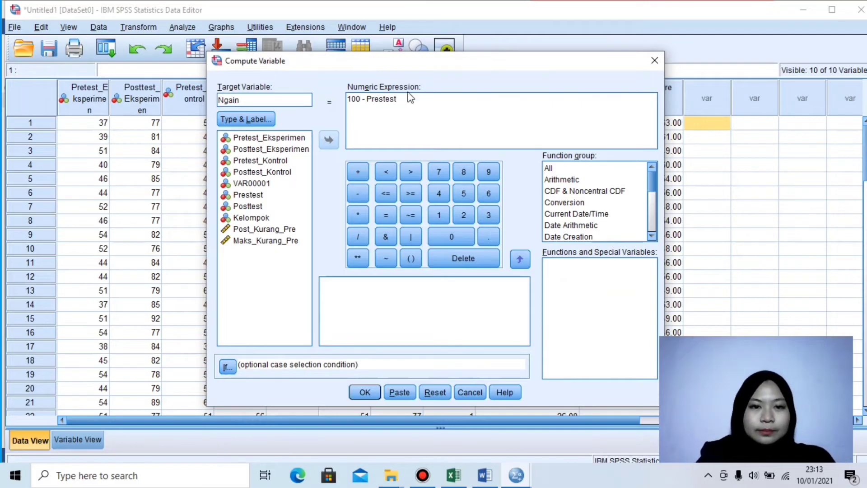
# - Replace the numeric expression with Post_Kurang_Pre / Maks_Kurang_Pre, run the computation and return to the data editor
pyautogui.click(448, 96)
pyautogui.press('BackSpace')
pyautogui.press('BackSpace')
pyautogui.press('BackSpace')
pyautogui.press('BackSpace')
pyautogui.press('BackSpace')
pyautogui.press('BackSpace')
pyautogui.press('BackSpace')
pyautogui.press('BackSpace')
pyautogui.press('BackSpace')
pyautogui.press('BackSpace')
pyautogui.press('BackSpace')
pyautogui.press('BackSpace')
pyautogui.press('BackSpace')
pyautogui.press('BackSpace')
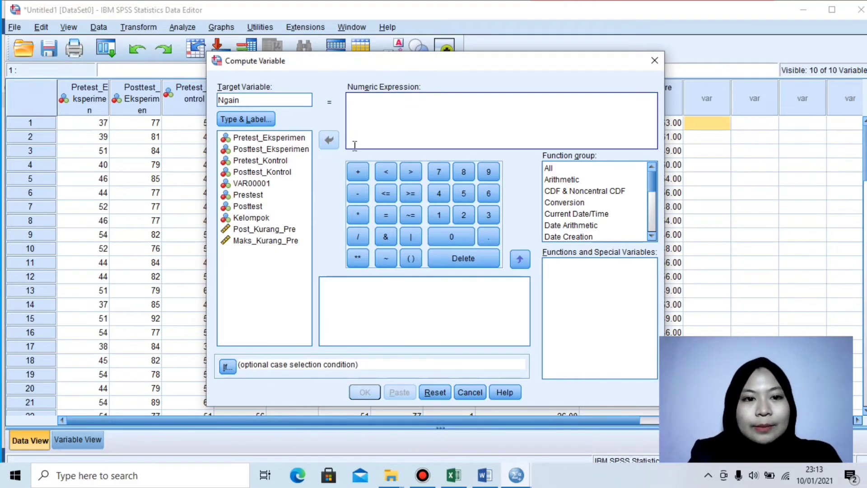
pyautogui.click(288, 231)
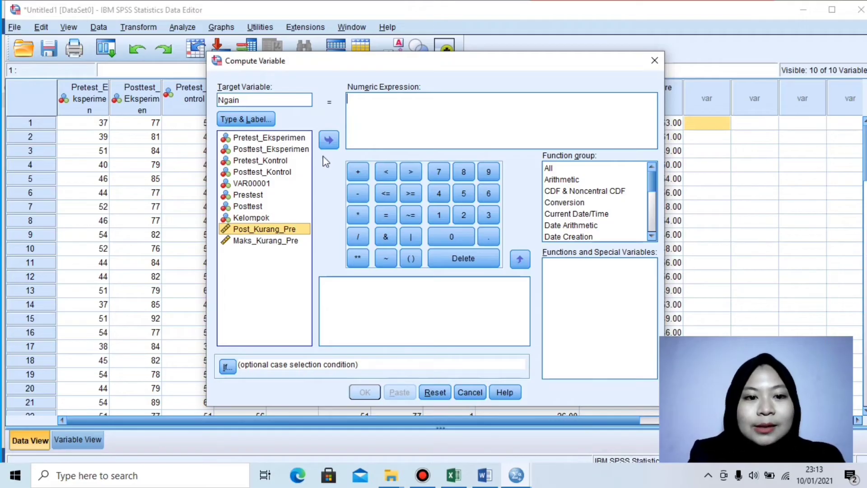
pyautogui.click(327, 143)
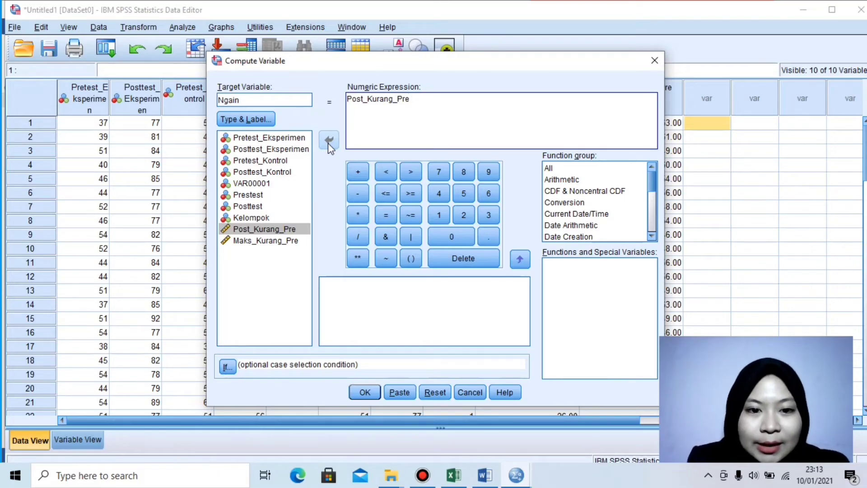
pyautogui.click(361, 237)
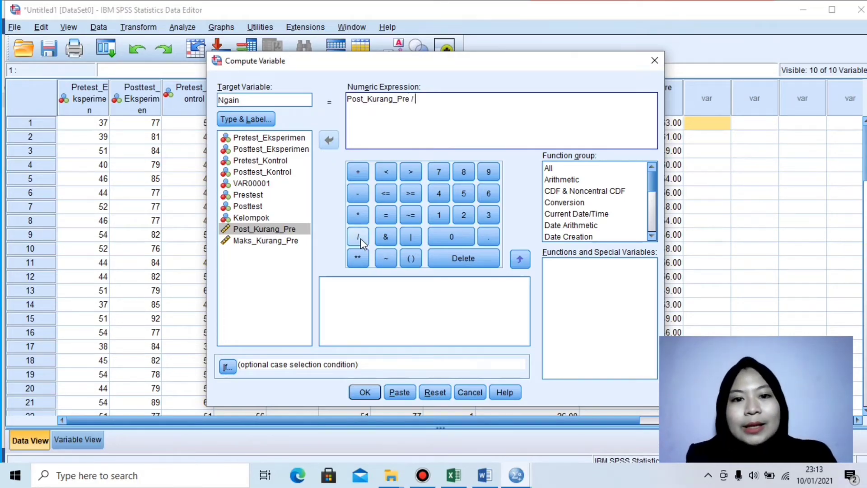
pyautogui.click(280, 241)
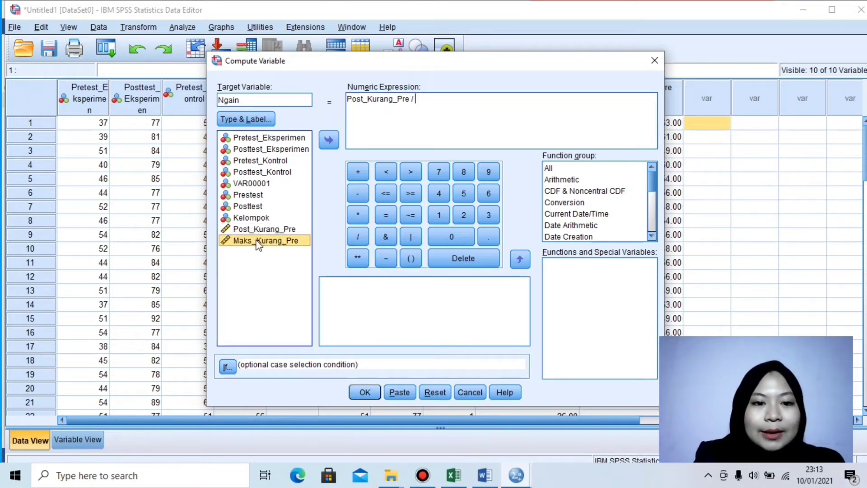
pyautogui.click(330, 140)
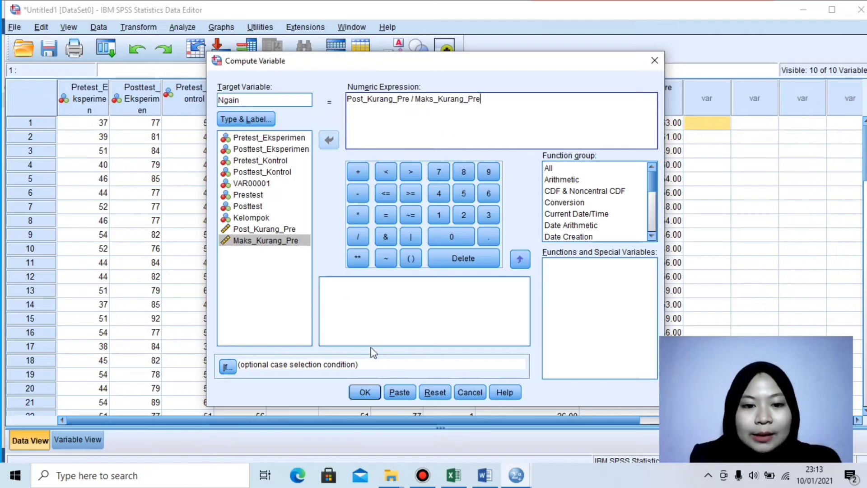
pyautogui.click(368, 391)
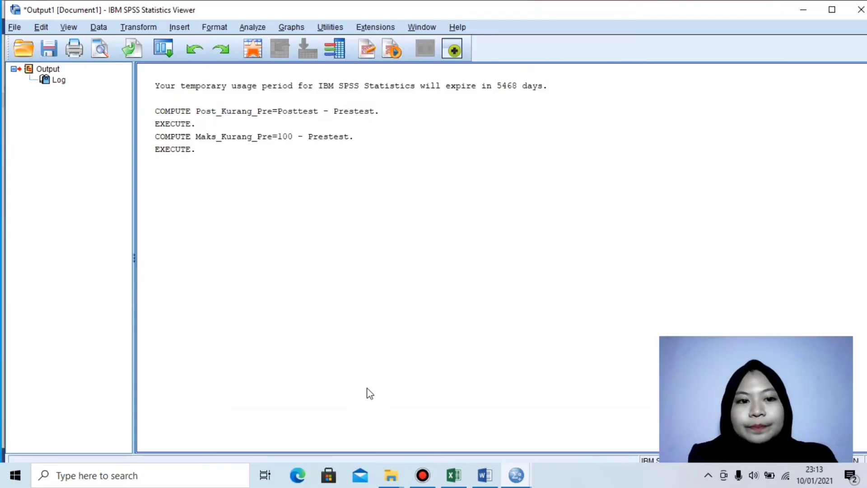
pyautogui.click(802, 9)
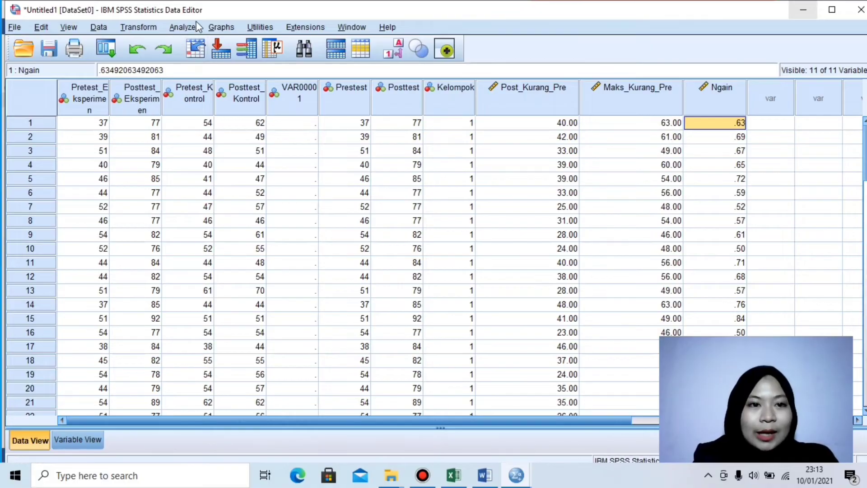
# - Set up an Explore analysis with Ngain as the dependent variable and Kelompok as the factor
pyautogui.click(187, 29)
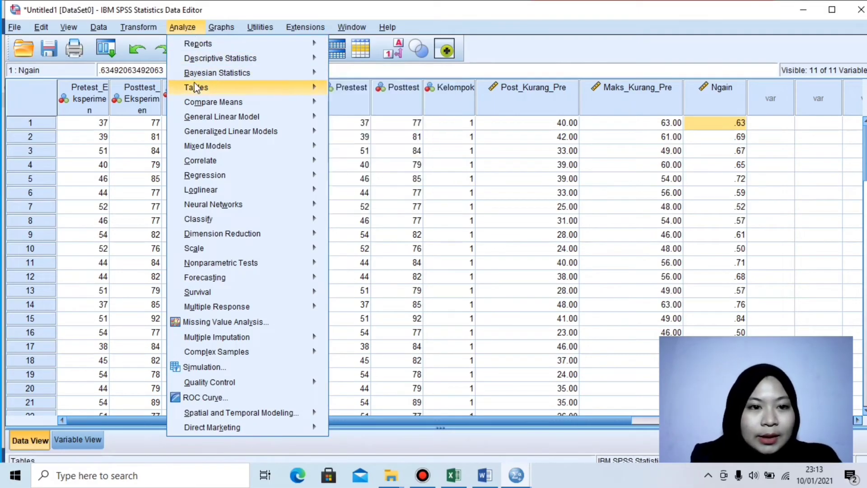
pyautogui.moveTo(207, 65)
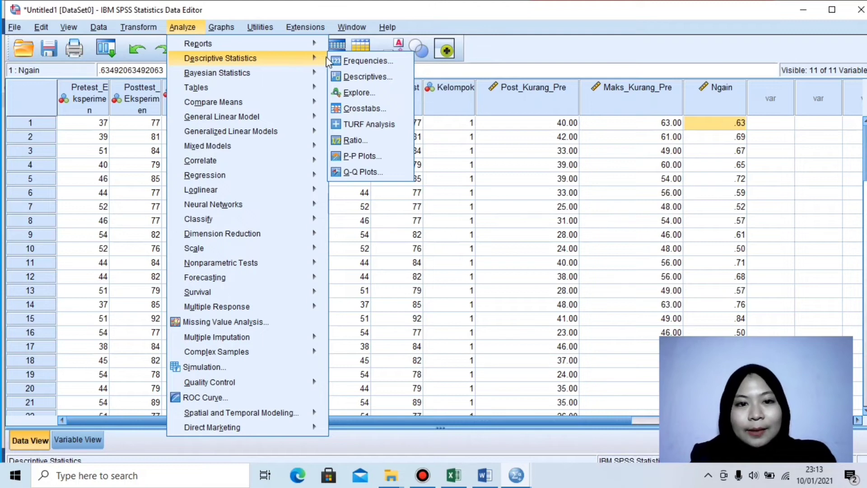
pyautogui.click(343, 91)
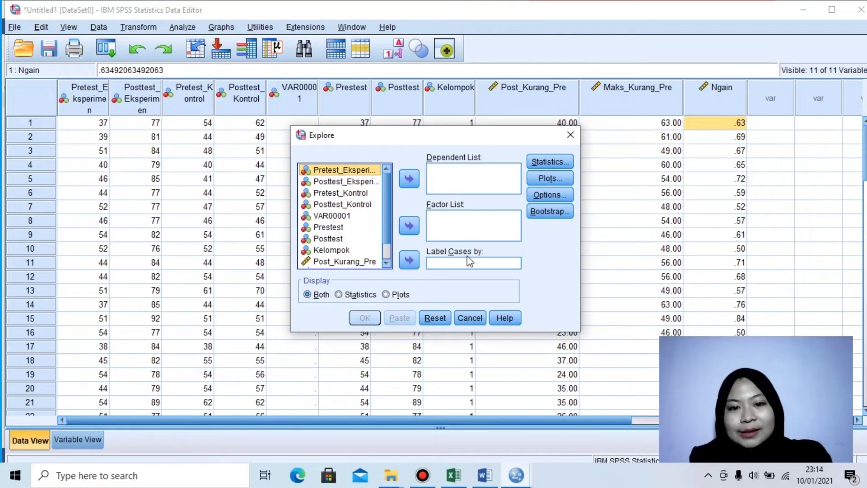
pyautogui.moveTo(387, 214); pyautogui.dragTo(386, 234)
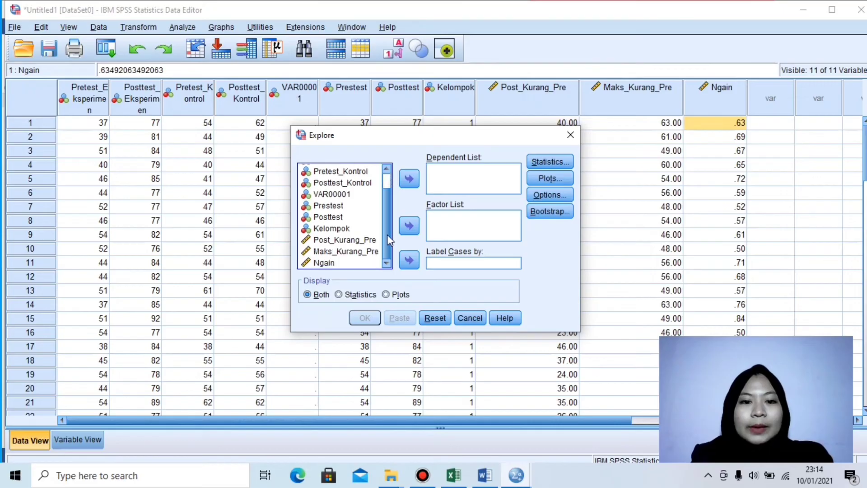
pyautogui.click(335, 264)
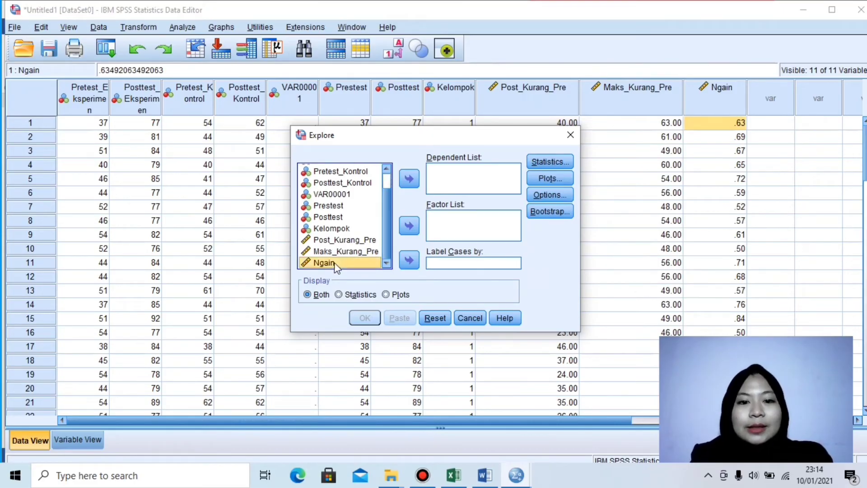
pyautogui.click(409, 179)
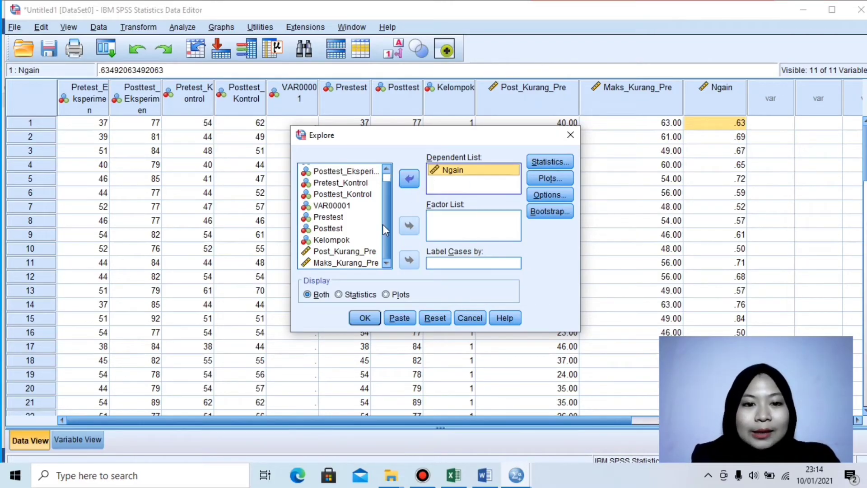
pyautogui.click(353, 240)
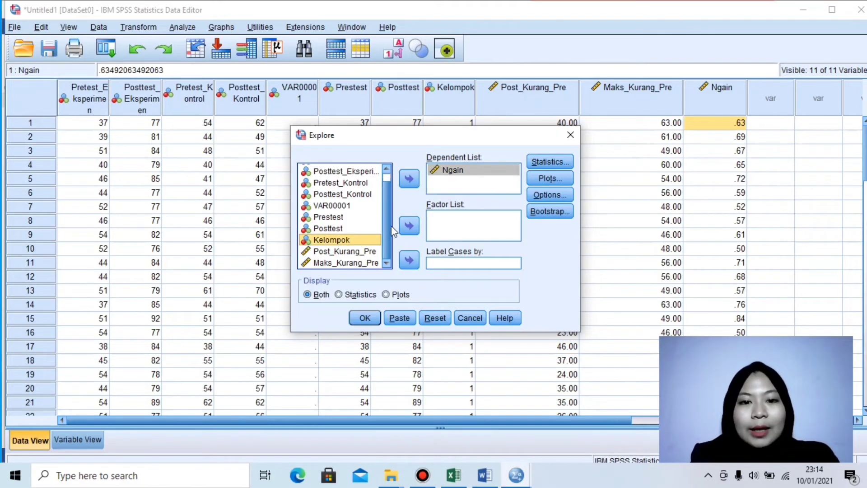
pyautogui.click(410, 226)
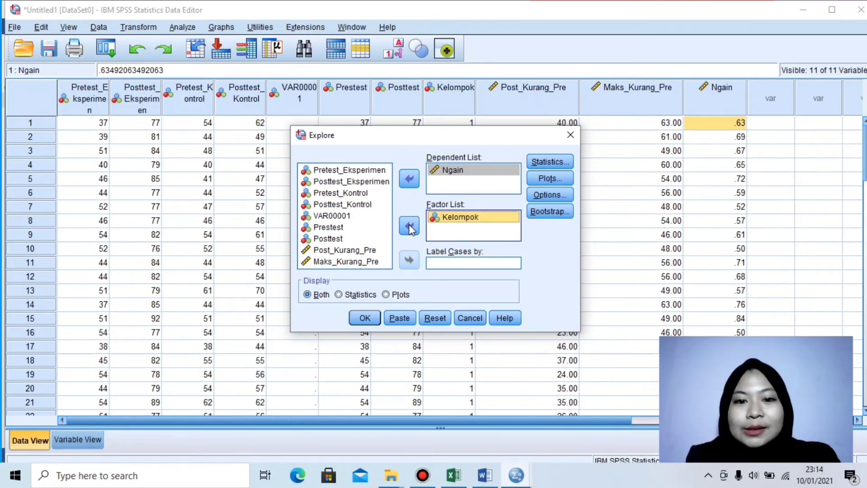
# - Enable normality plots with tests for the Explore analysis and run it
pyautogui.click(549, 178)
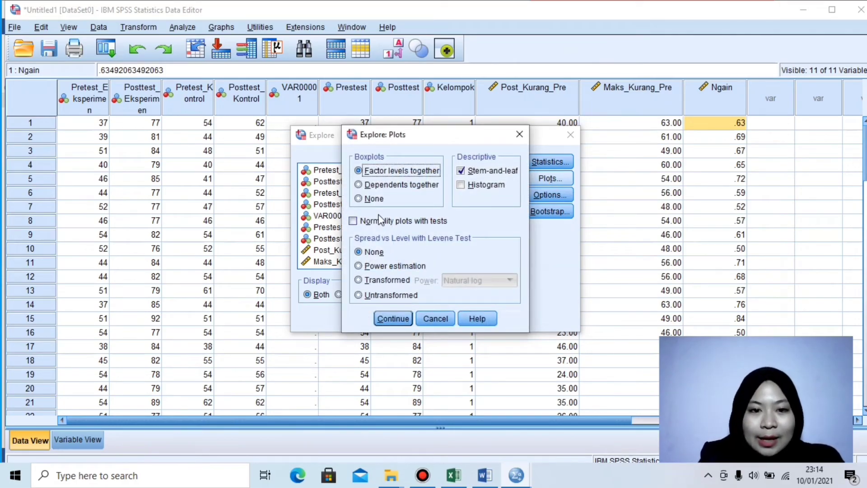
pyautogui.click(351, 222)
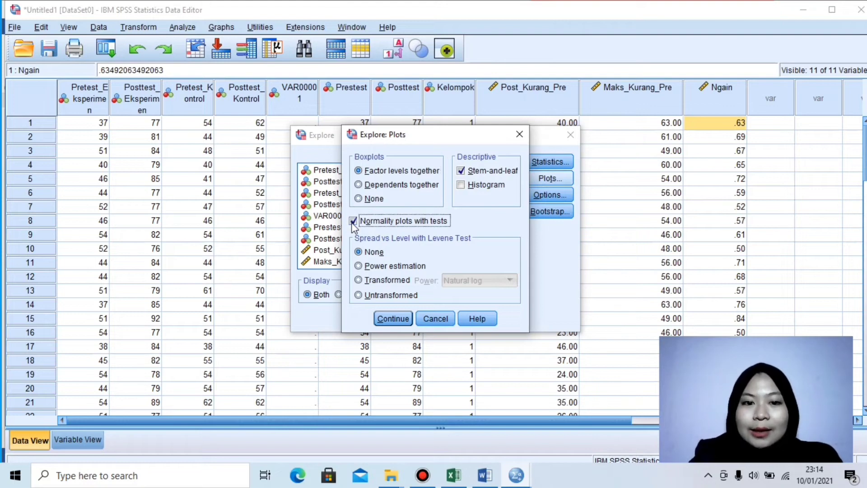
pyautogui.click(391, 319)
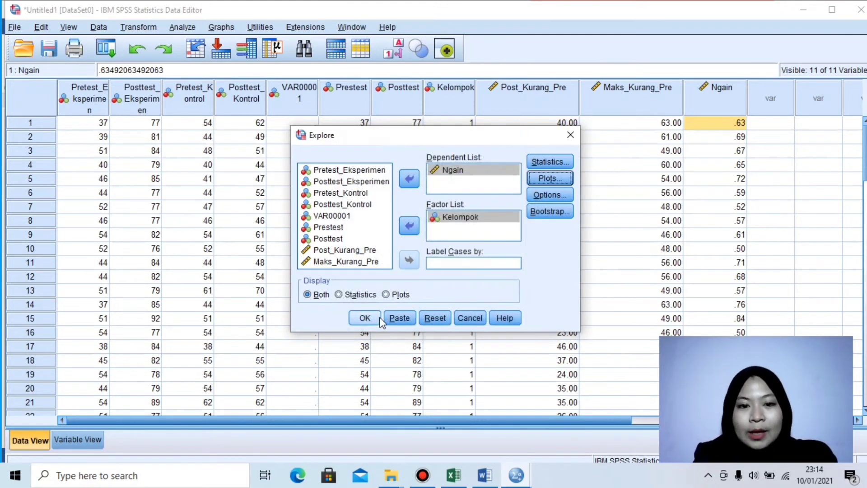
pyautogui.click(371, 319)
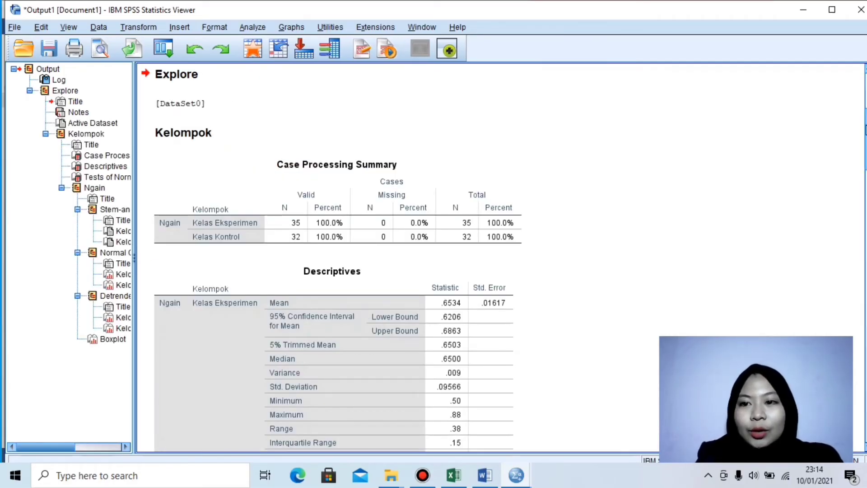
# - Examine the Descriptives and Tests of Normality tables for Ngain and switch to the Word document with the decision criteria
pyautogui.scroll(-5, 330, 257)
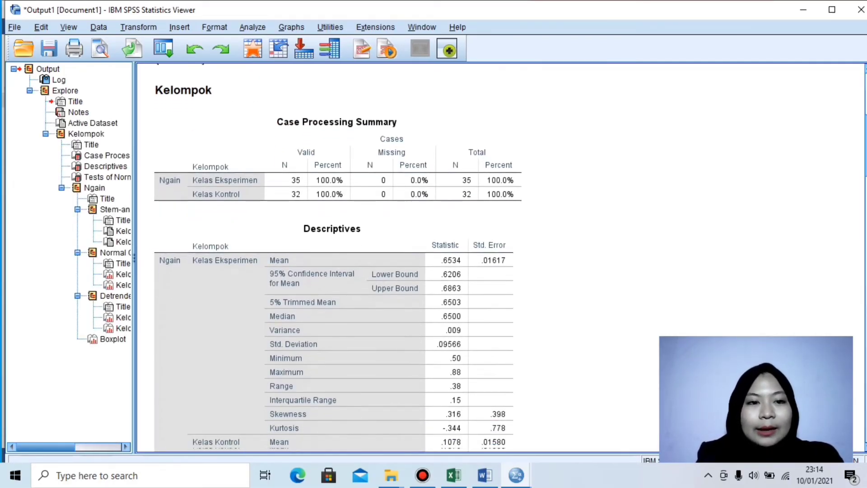
pyautogui.scroll(-2, 330, 257)
pyautogui.scroll(4, 329, 257)
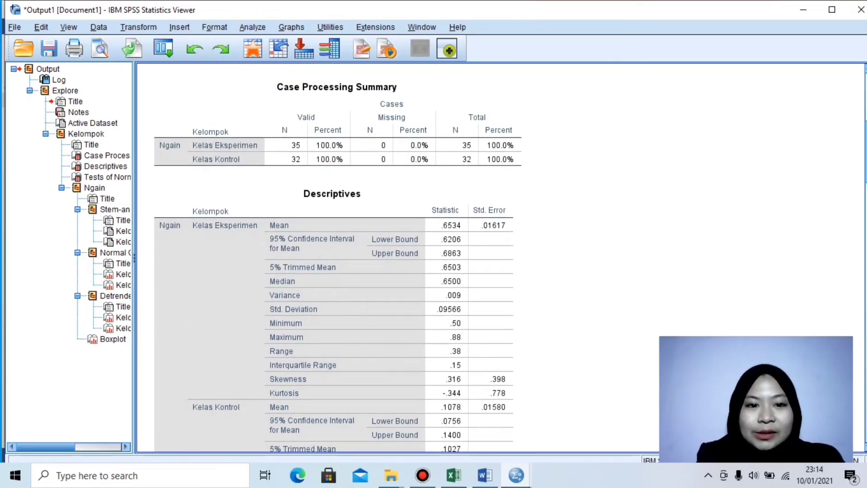
pyautogui.scroll(-14, 330, 258)
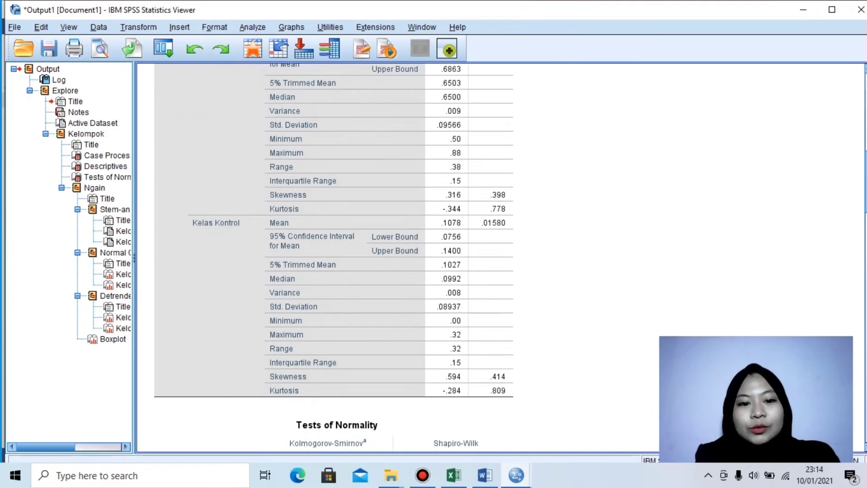
pyautogui.scroll(-2, 368, 210)
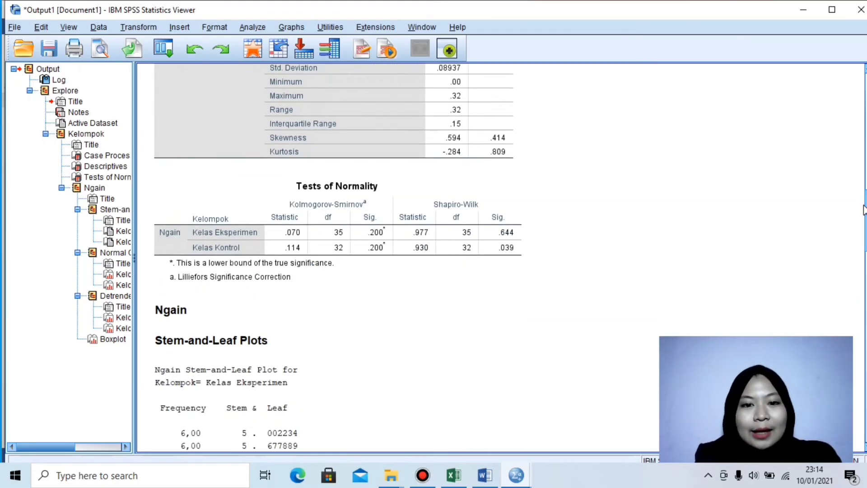
pyautogui.click(368, 210)
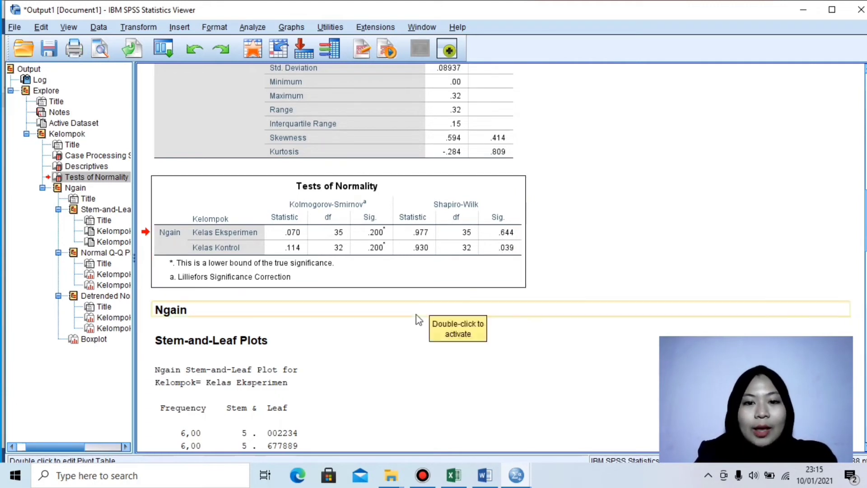
pyautogui.click(483, 475)
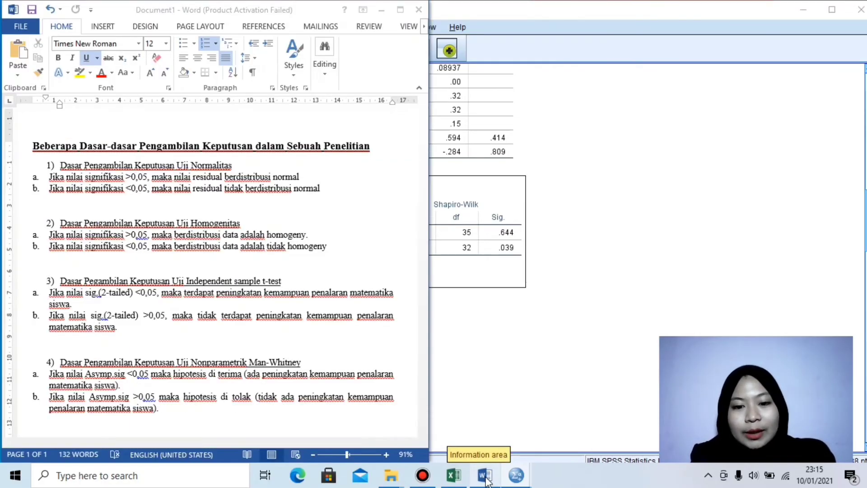